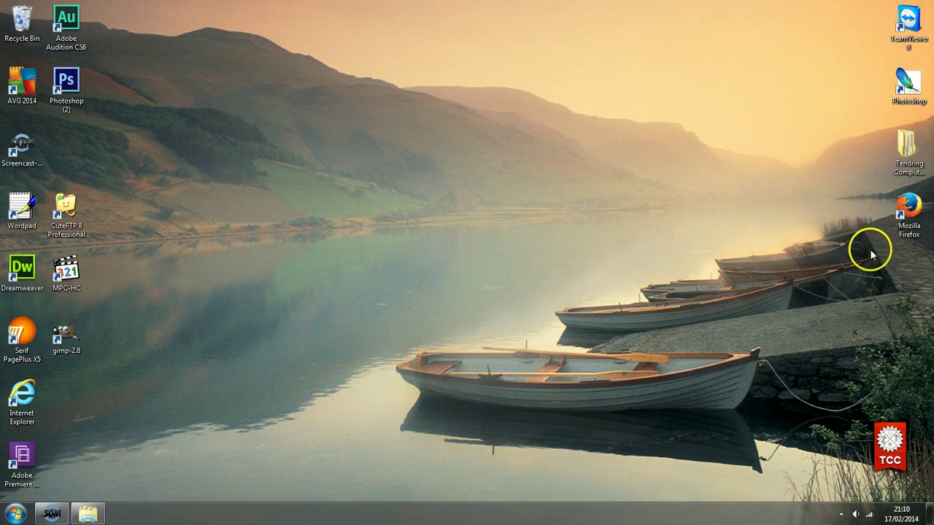
Open Firefox and search Google for "download audacity".
double_click(908, 208)
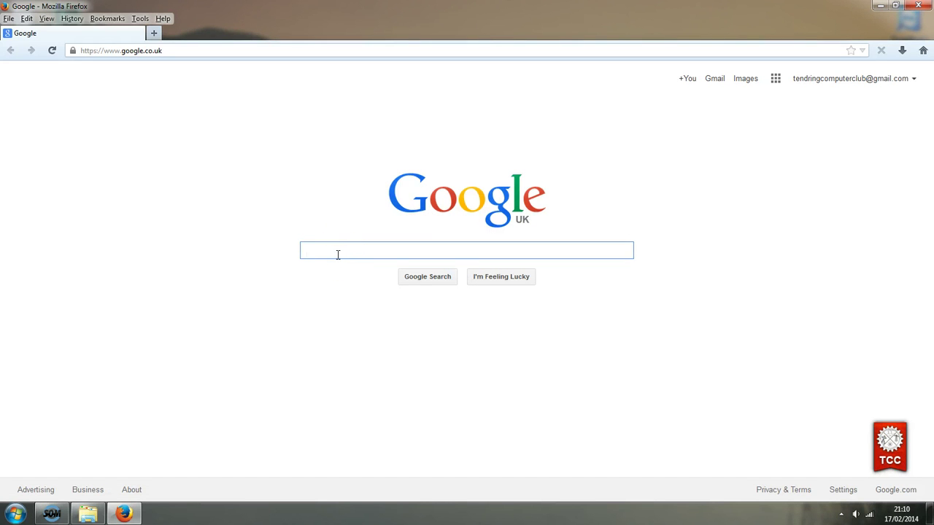
type("d")
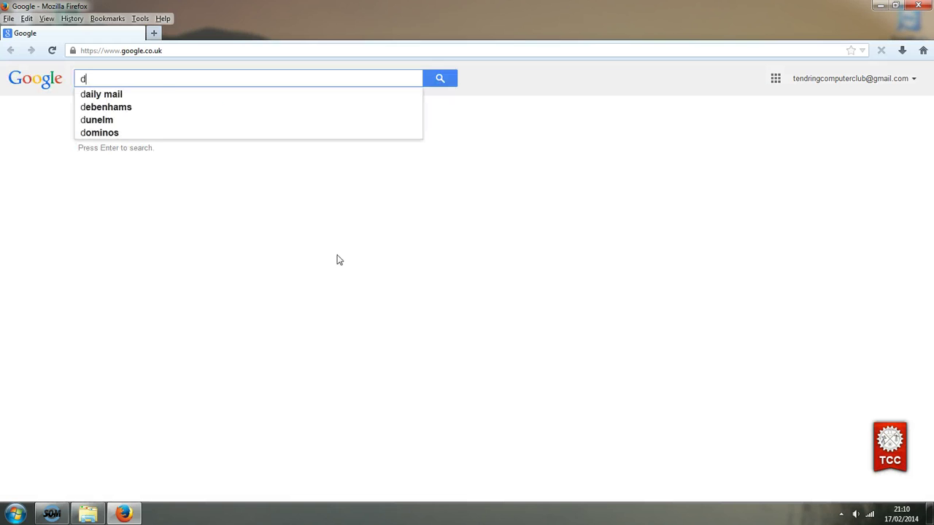
type("own")
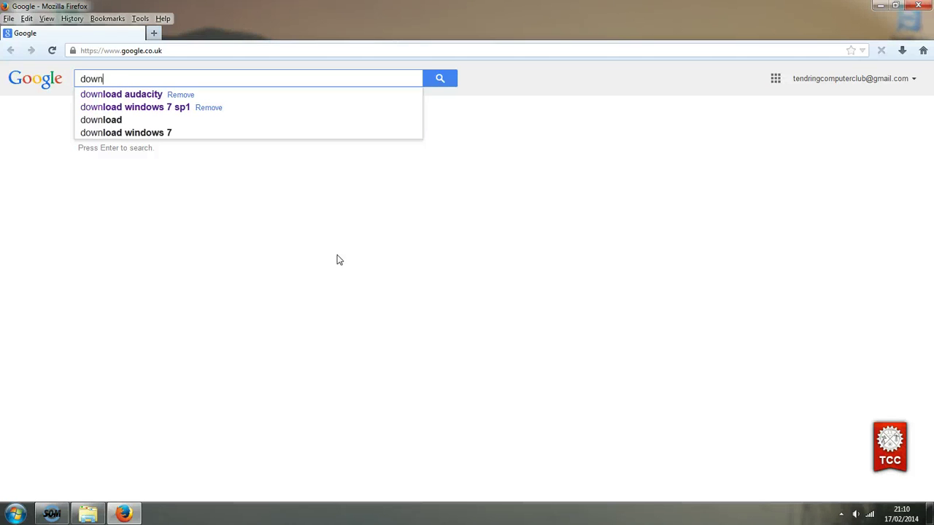
type("l")
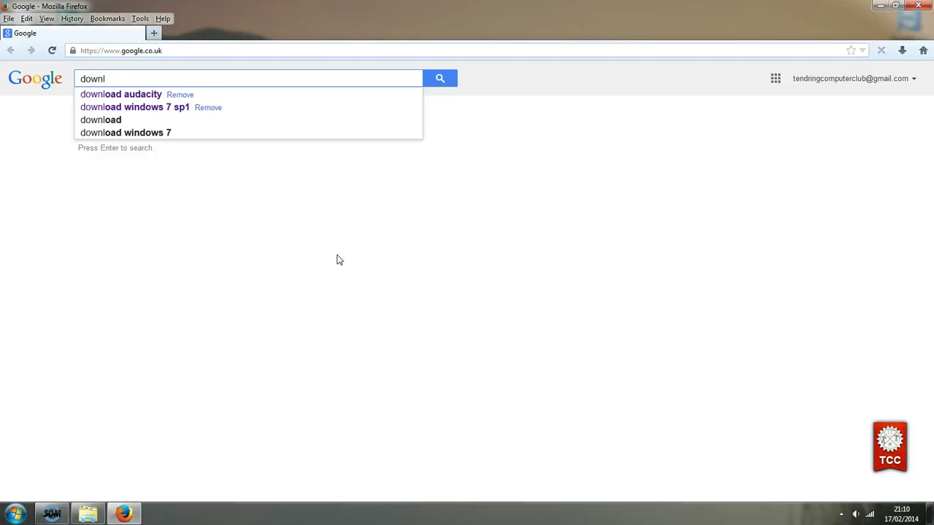
type("oad au")
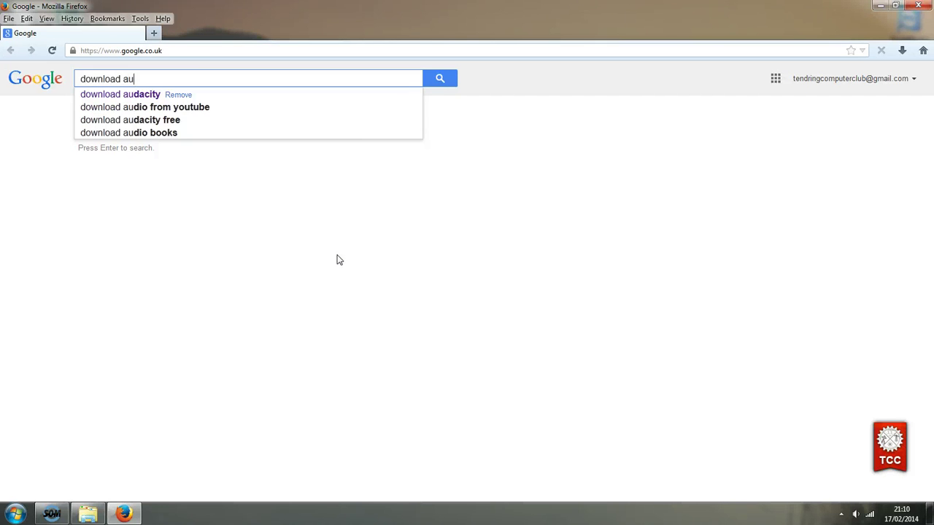
type("dacity")
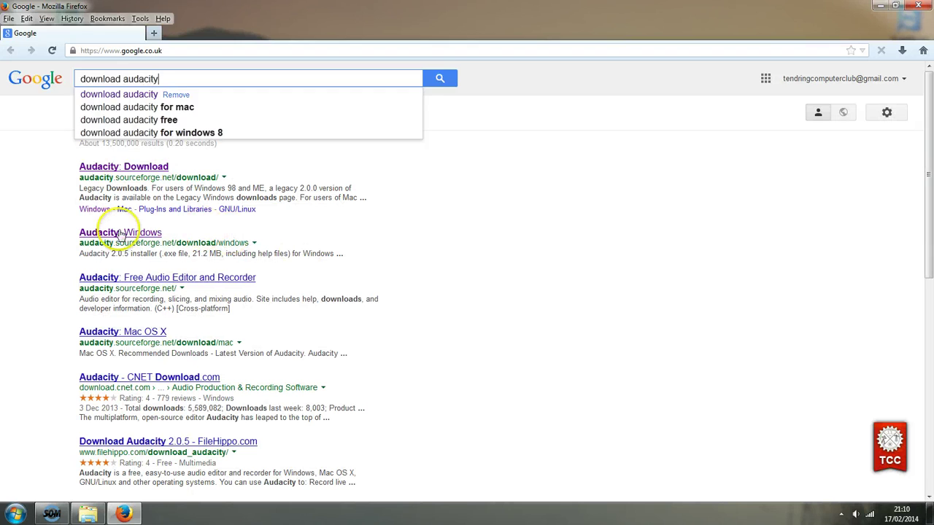
left_click(115, 99)
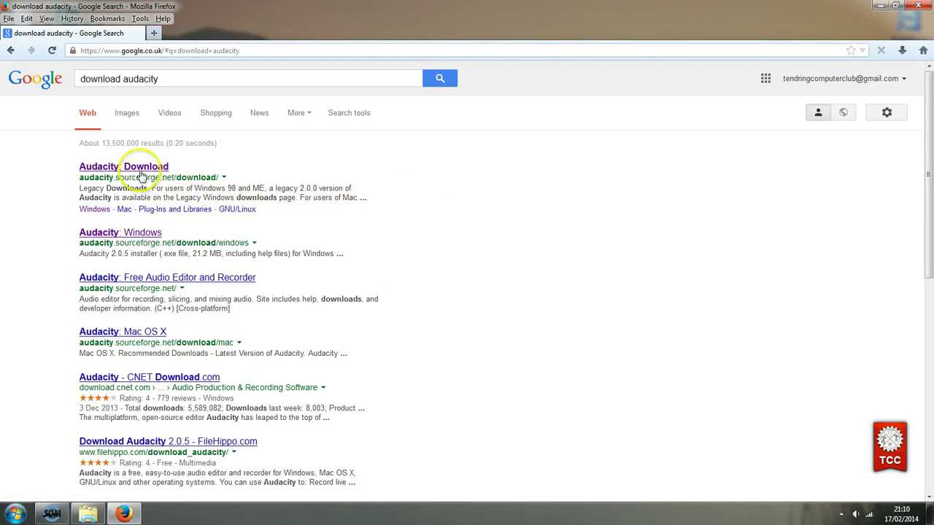
Go to Audacity's official download page, choose the Windows version and request to save the Audacity 2.0.5 installer.
left_click(132, 169)
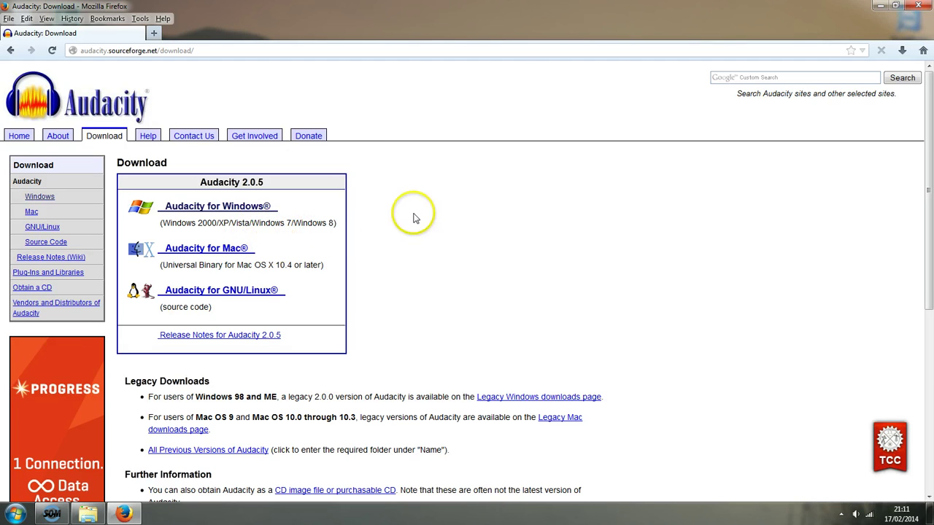
left_click(199, 208)
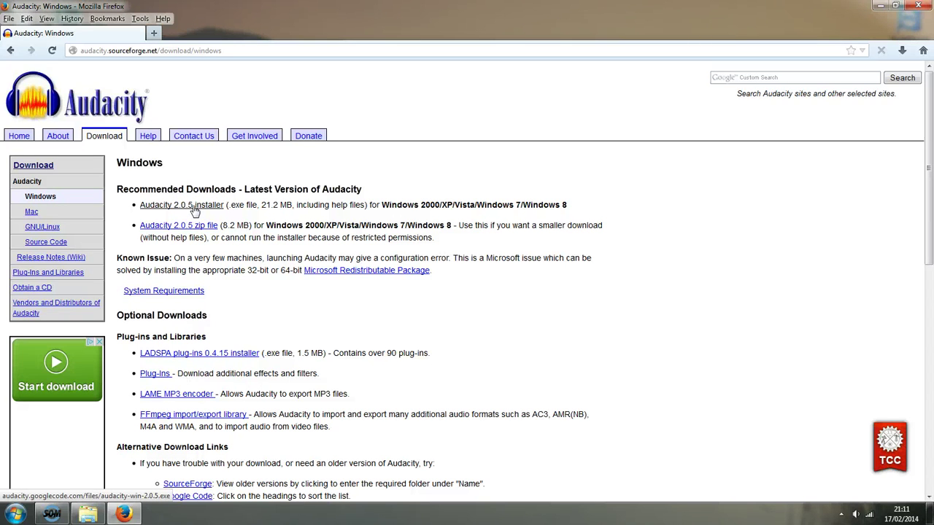
left_click(194, 208)
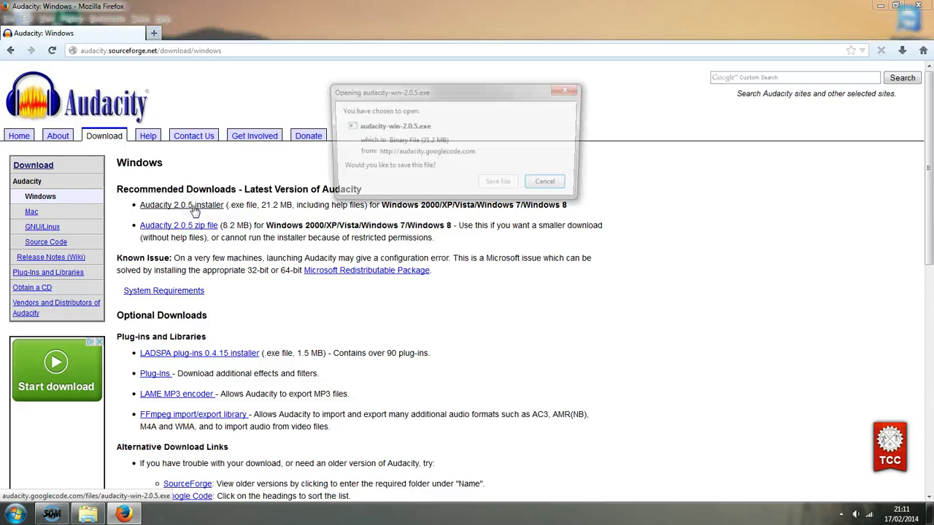
left_click_drag(489, 99, 424, 179)
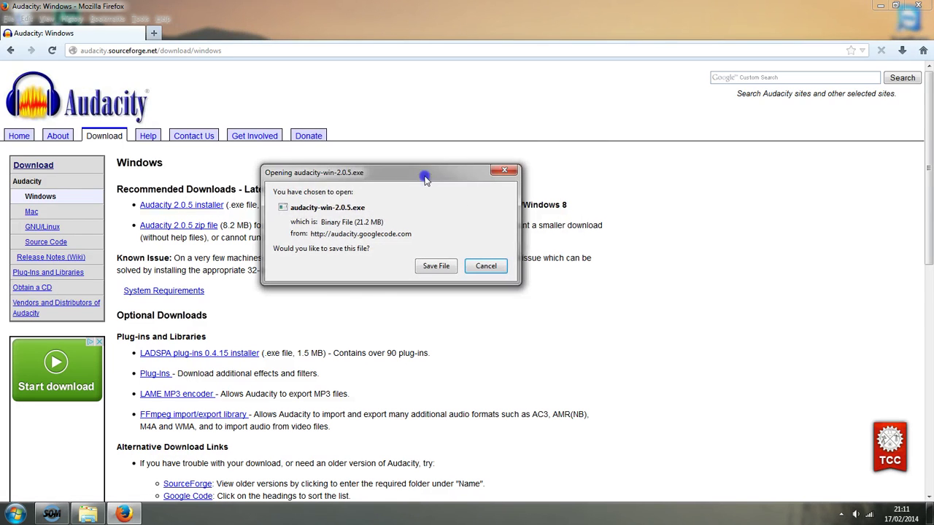
left_click(435, 266)
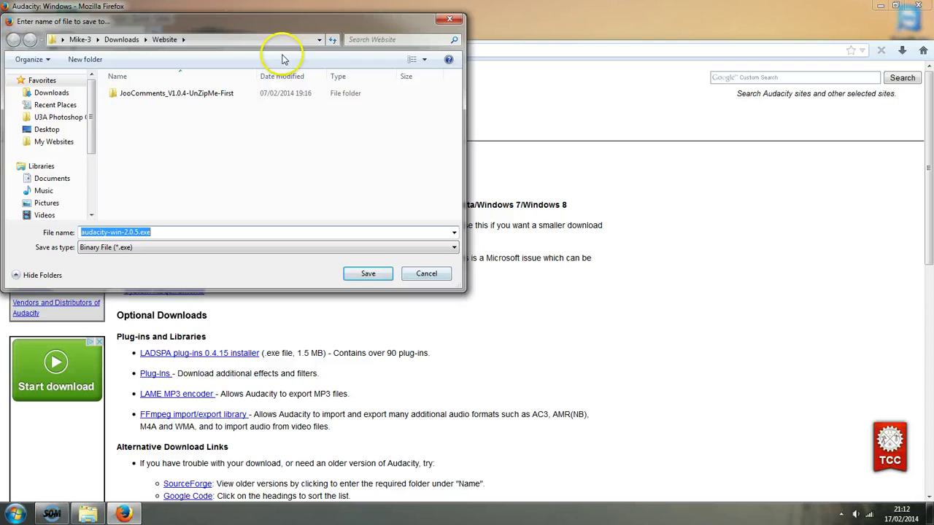
Save the installer as audacity-win-2.0.5.exe in the Downloads folder.
left_click_drag(282, 21, 513, 120)
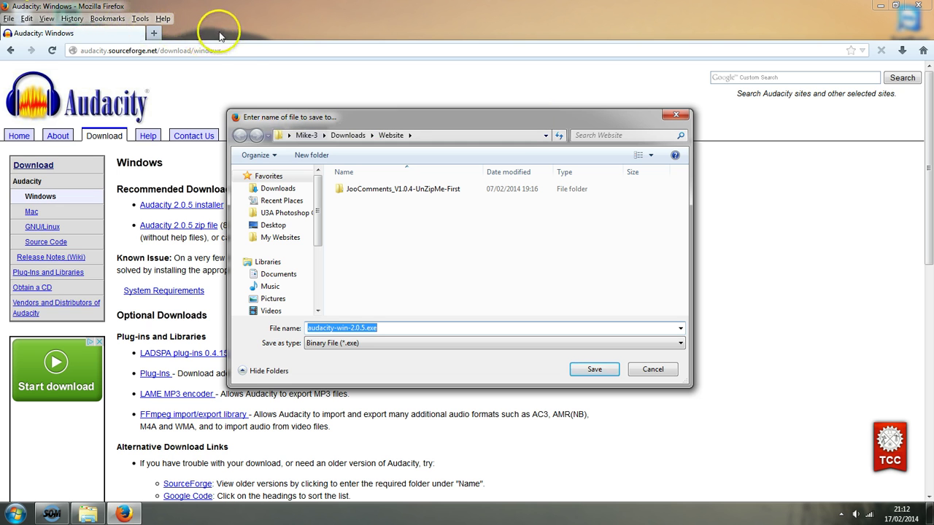
left_click_drag(396, 114, 343, 96)
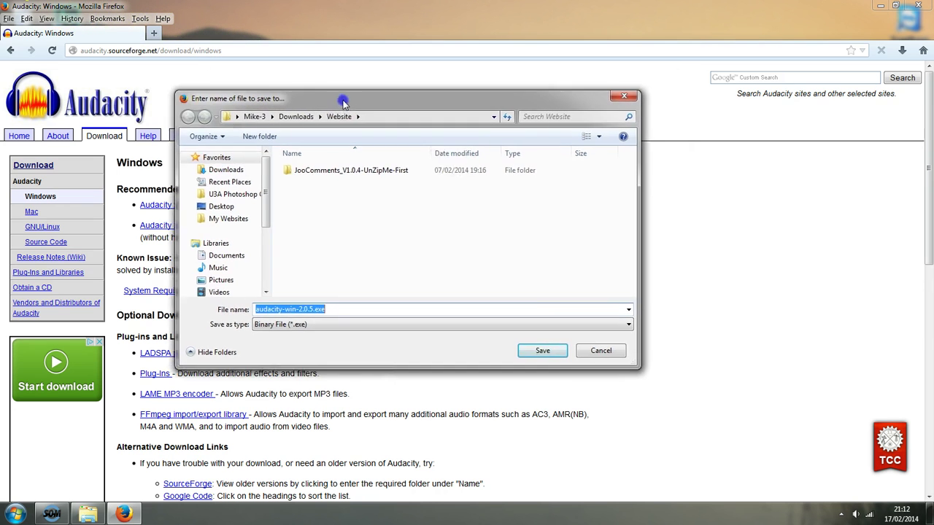
left_click(223, 172)
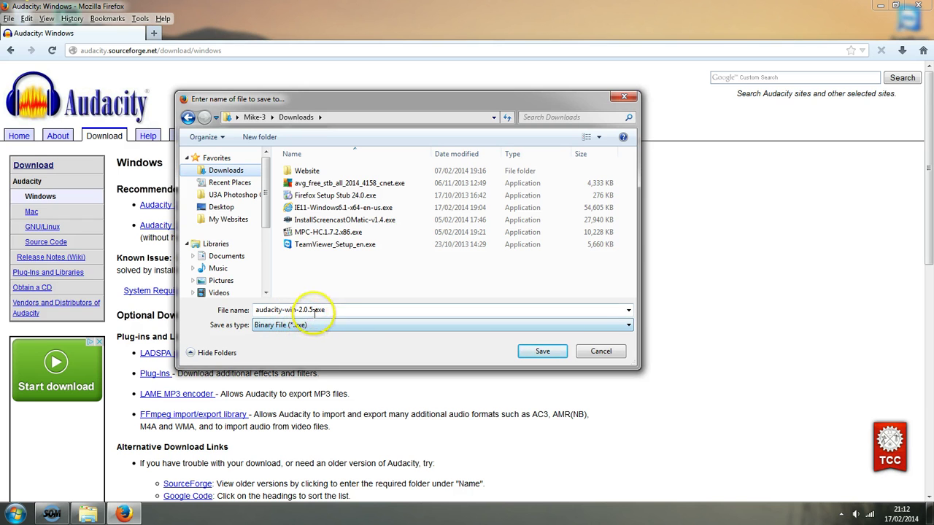
left_click(334, 309)
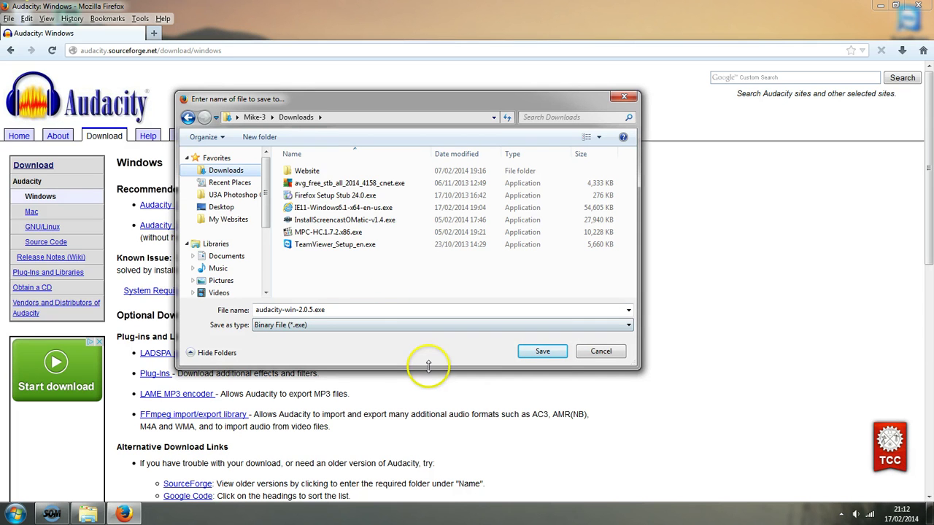
left_click(547, 353)
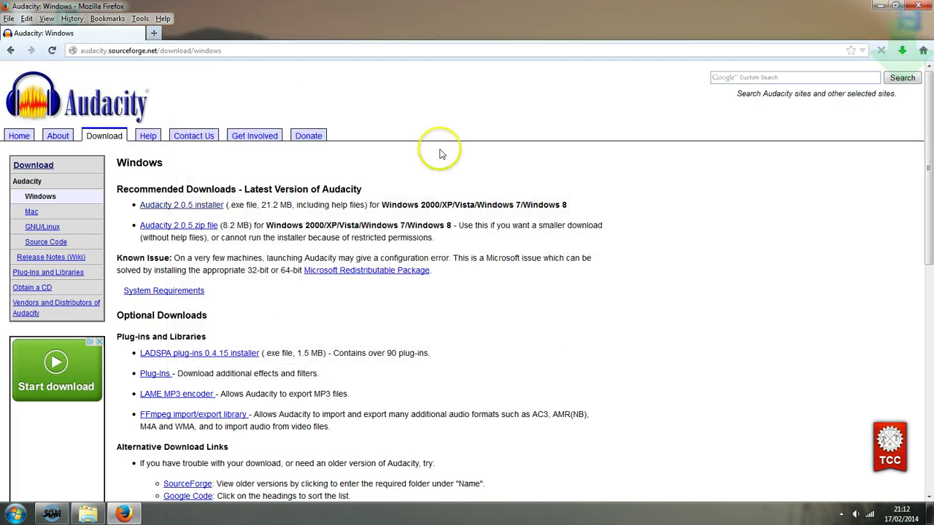
Display the browser's download list and open the folder containing audacity-win-2.0.5.exe.
left_click(140, 18)
left_click(154, 32)
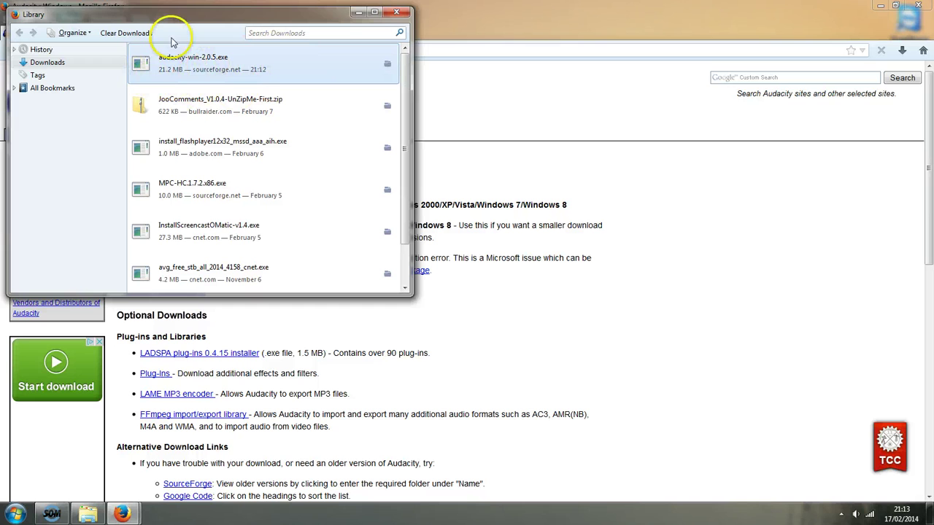
right_click(280, 66)
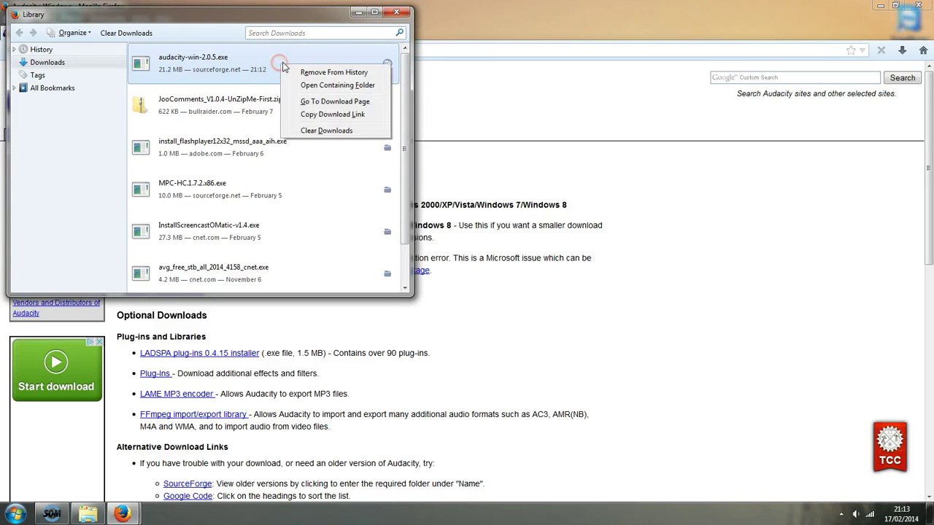
left_click(324, 86)
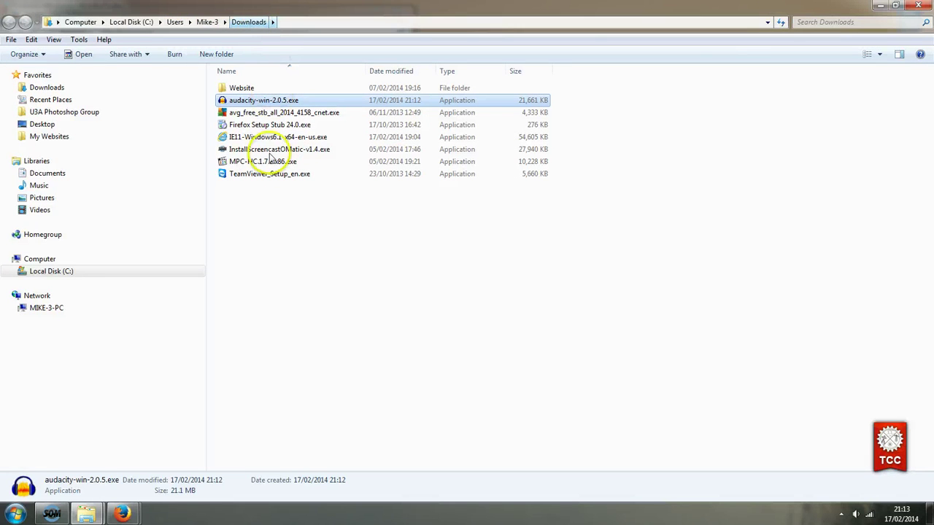
Show the file preview area and select audacity-win-2.0.5.exe in the Downloads folder.
key("alt+p")
left_click(334, 342)
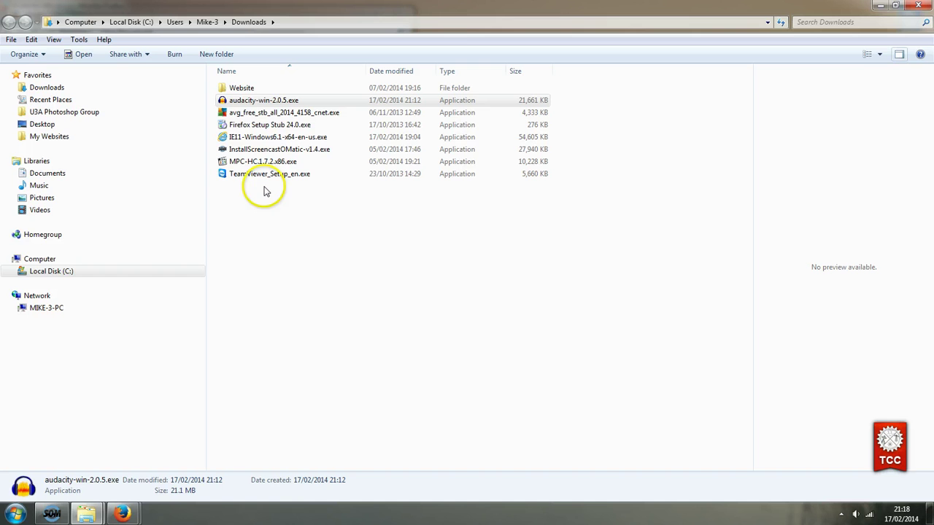
left_click(245, 104)
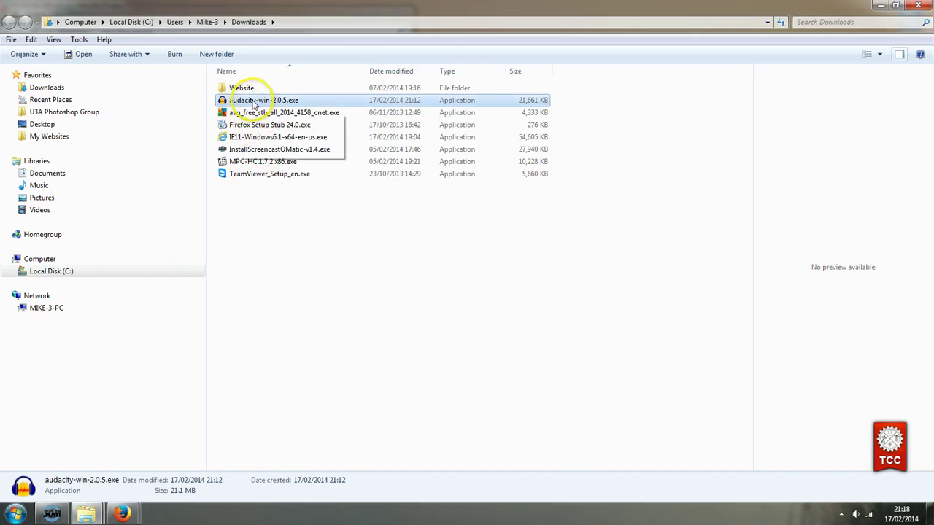
left_click(250, 22)
left_click(253, 102)
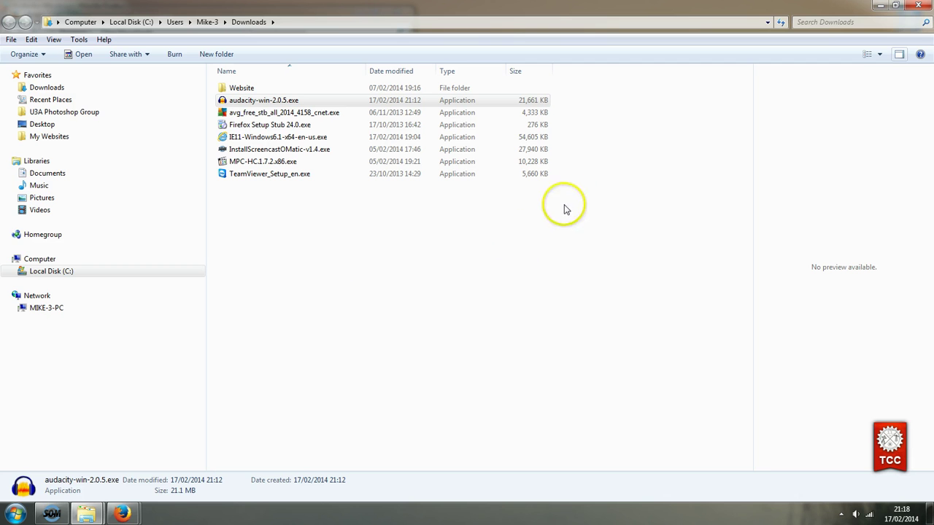
Close all open folder, download library and browser windows to return to the desktop.
left_click(918, 6)
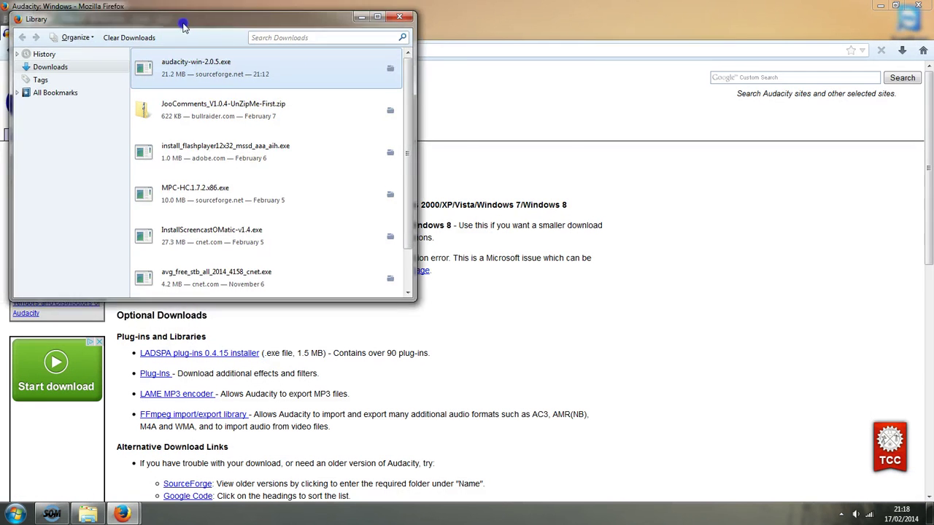
left_click_drag(183, 16, 332, 60)
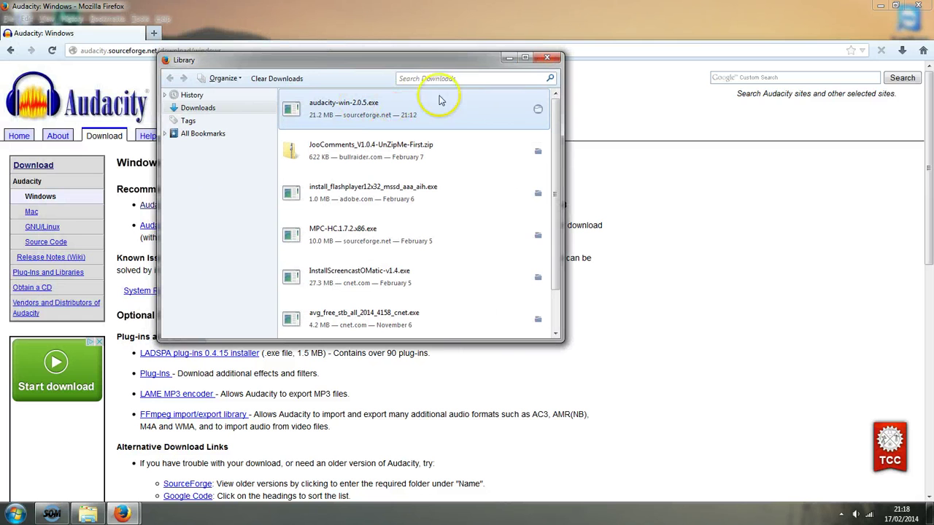
left_click(527, 58)
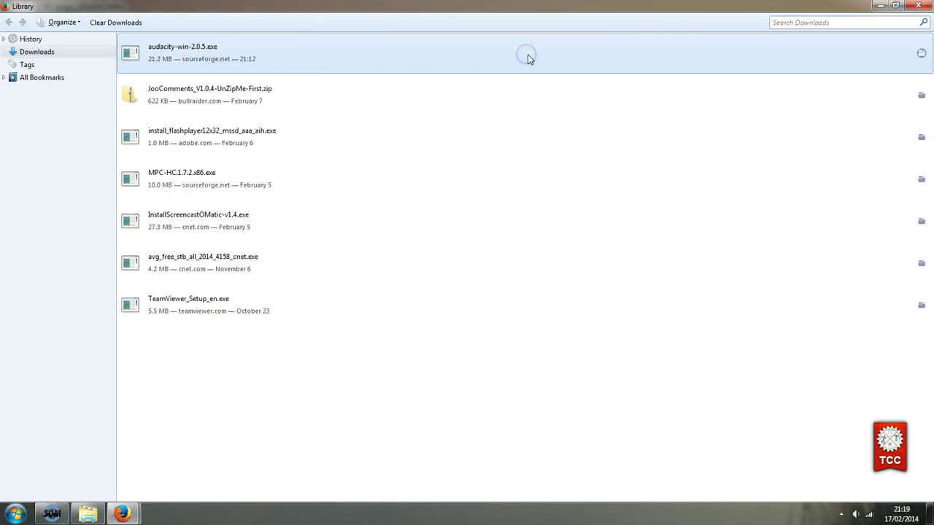
left_click(919, 6)
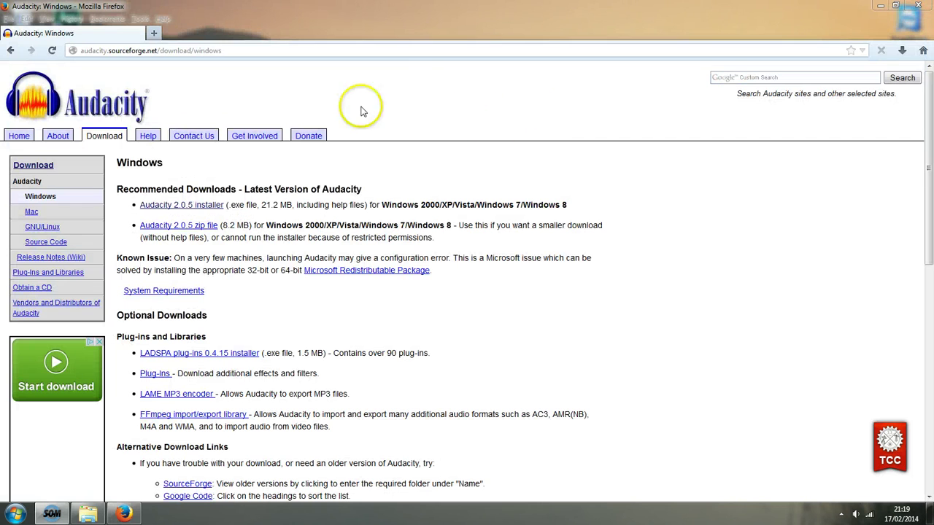
left_click(918, 7)
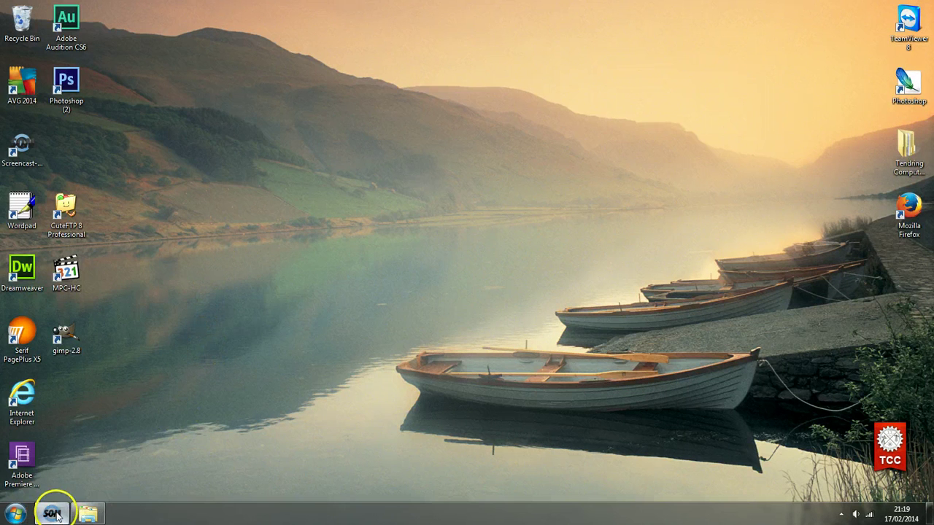
mouse_move(84, 512)
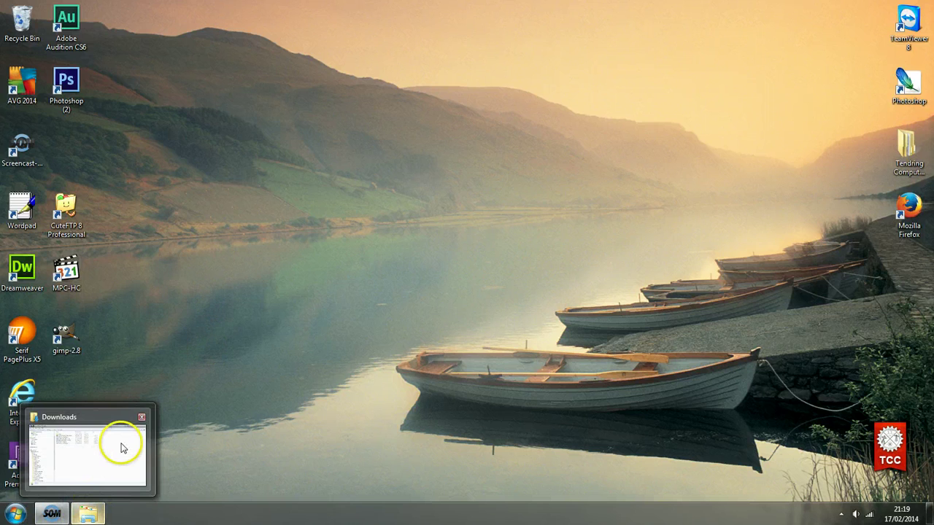
mouse_move(143, 417)
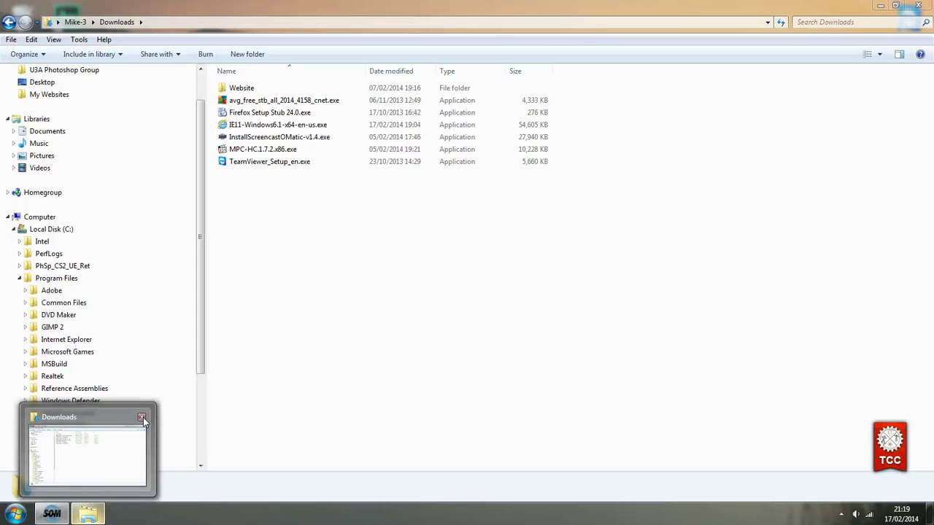
left_click(141, 417)
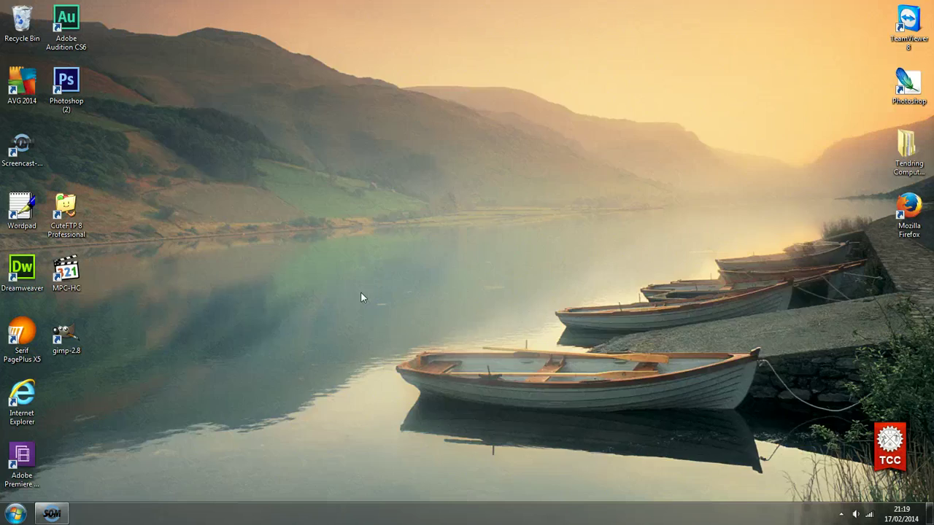
Open the Computer window, enlarge it to full screen and search the whole computer for "audacity".
key("super+e")
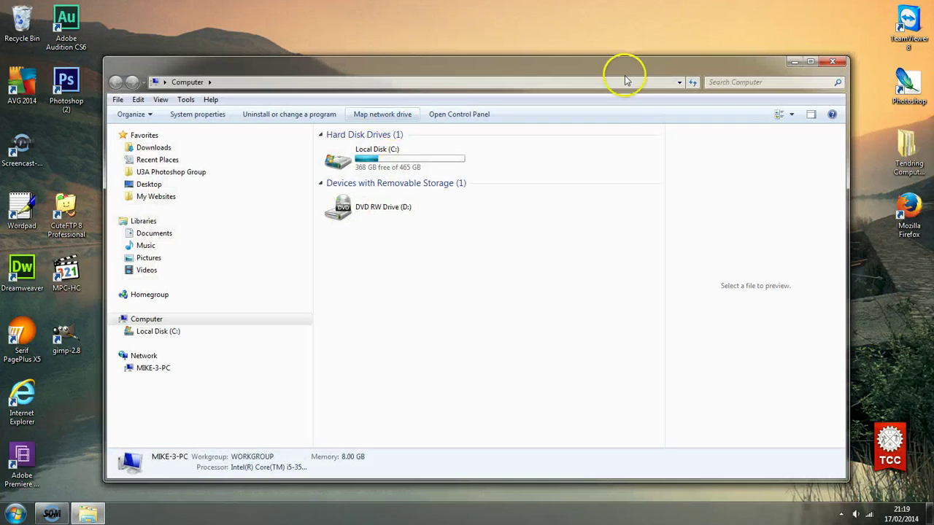
left_click(811, 64)
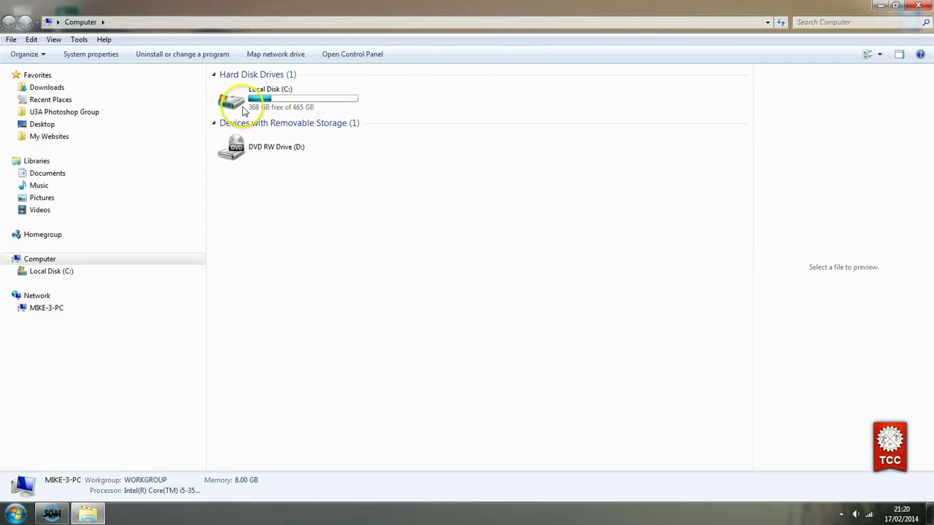
left_click(826, 23)
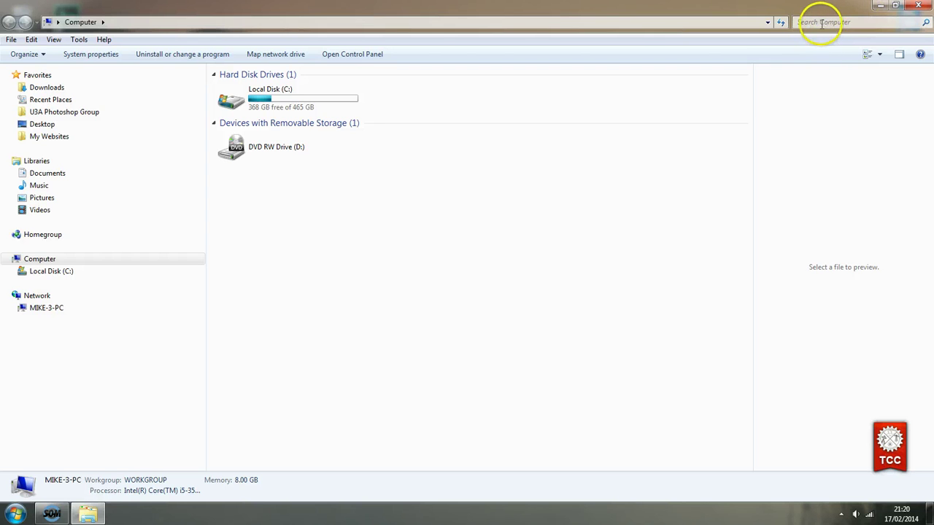
left_click(823, 23)
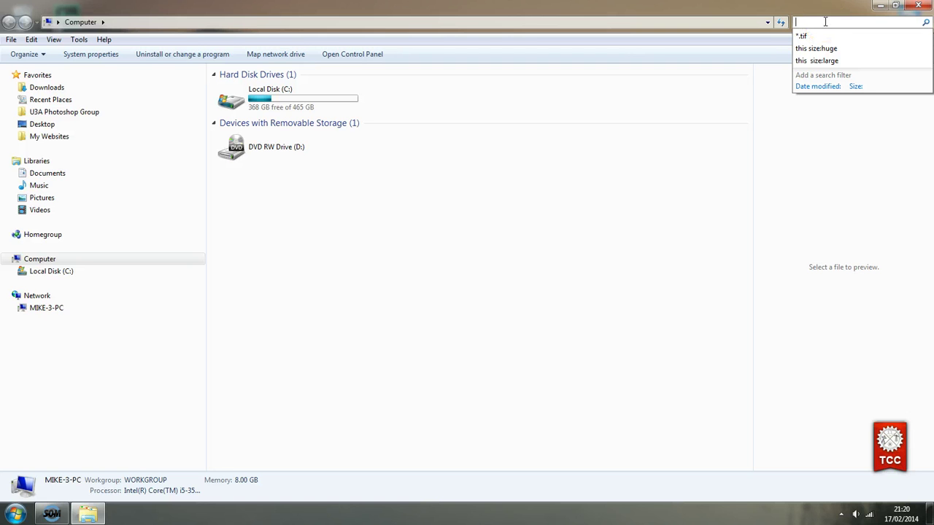
type("audac")
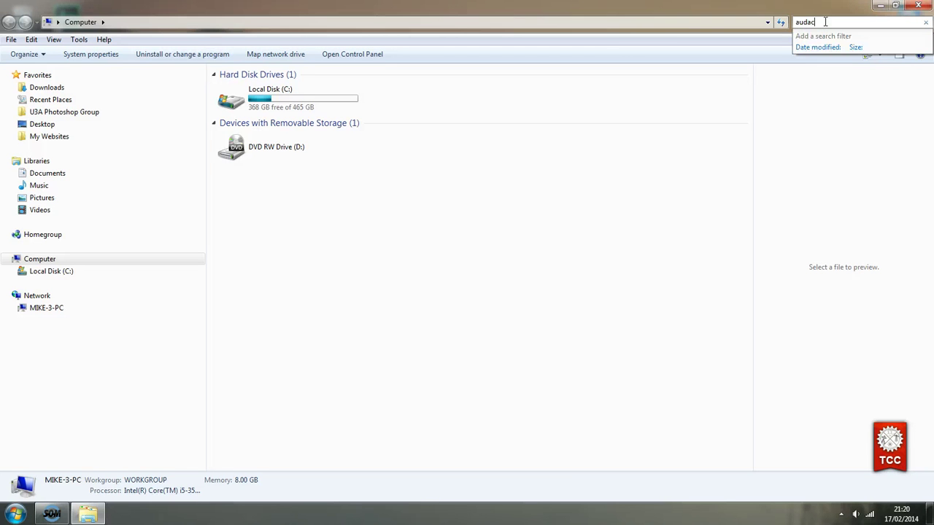
type("ity")
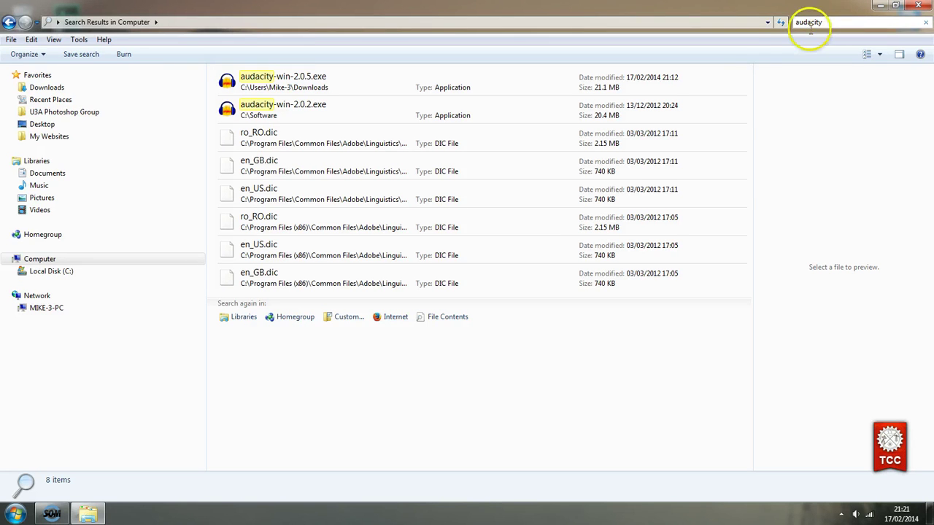
Shorten the computer search term to "aud".
left_click(810, 22)
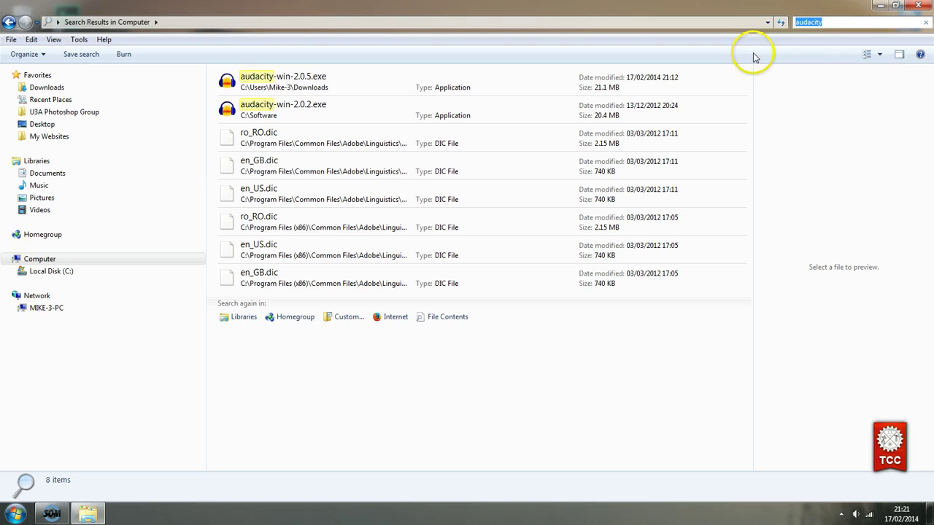
left_click(831, 22)
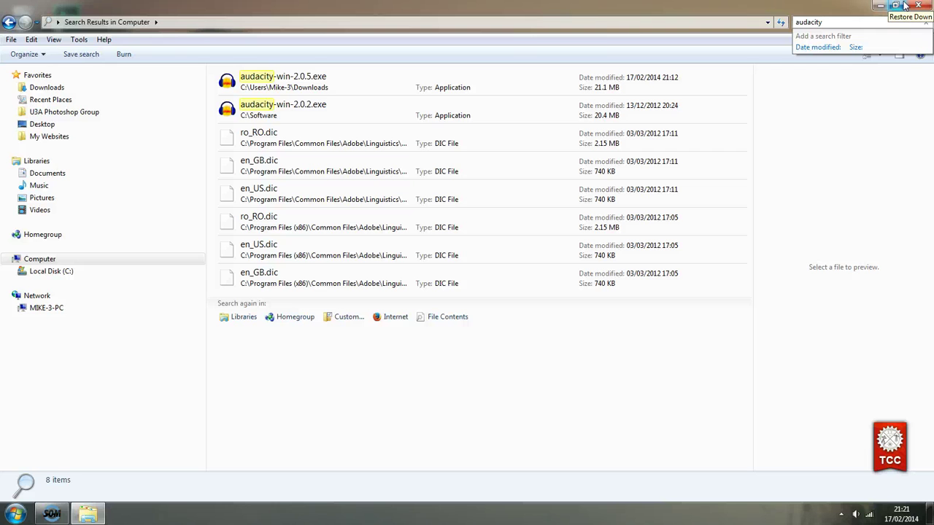
key("BackSpace")
key("BackSpace")
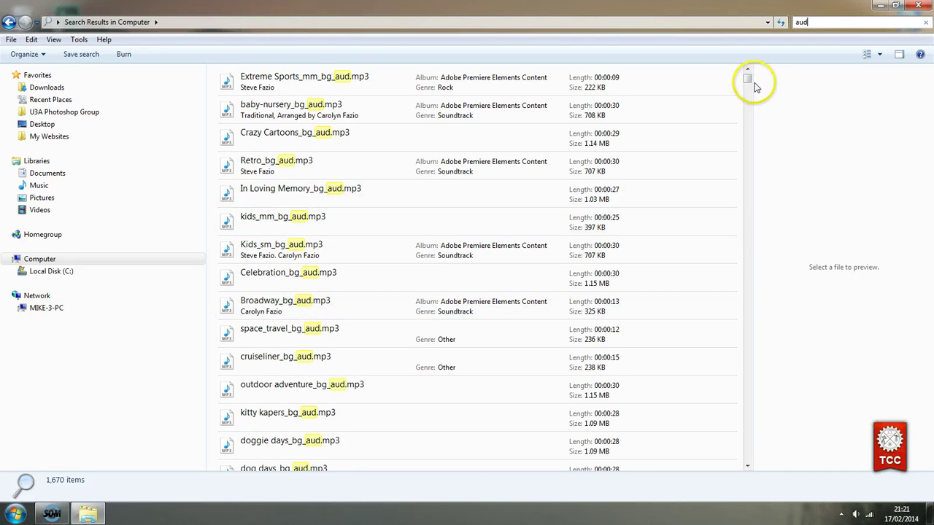
Look through the "aud" search results for the Audacity installer files.
left_click_drag(745, 77, 749, 89)
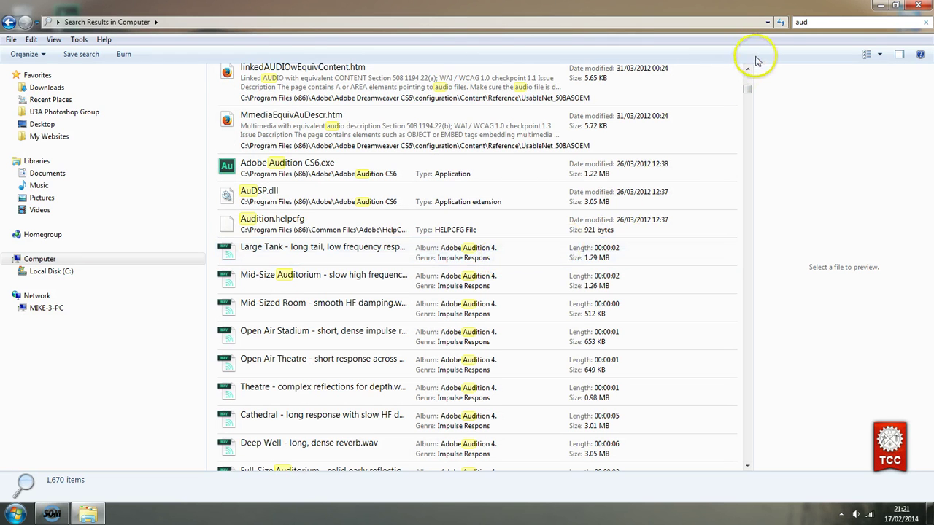
left_click(747, 69)
left_click(746, 69)
left_click(747, 70)
left_click(747, 70)
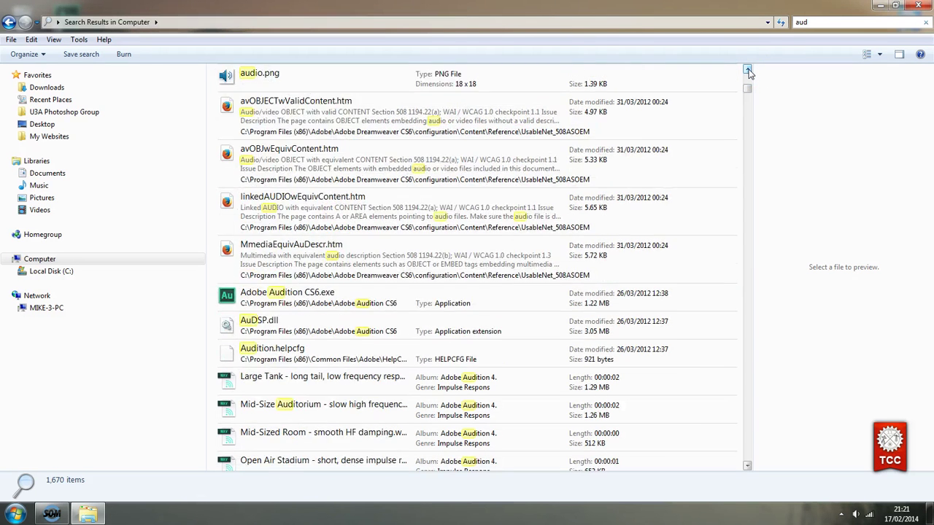
left_click(747, 69)
left_click(747, 69)
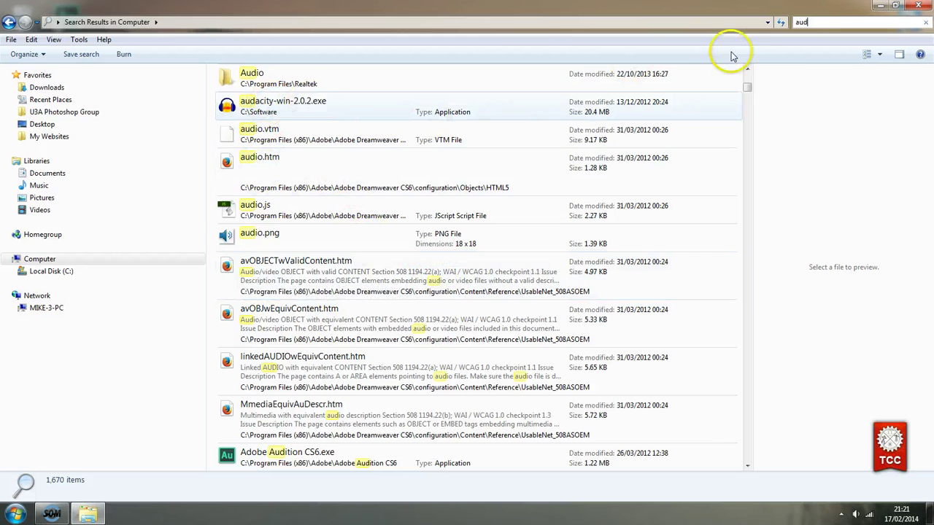
left_click(747, 70)
left_click(747, 70)
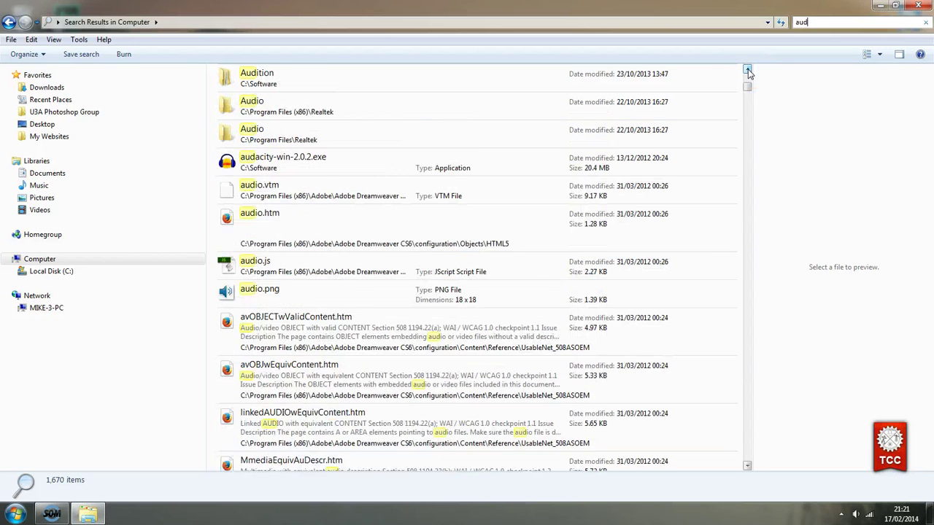
left_click(746, 70)
left_click(747, 70)
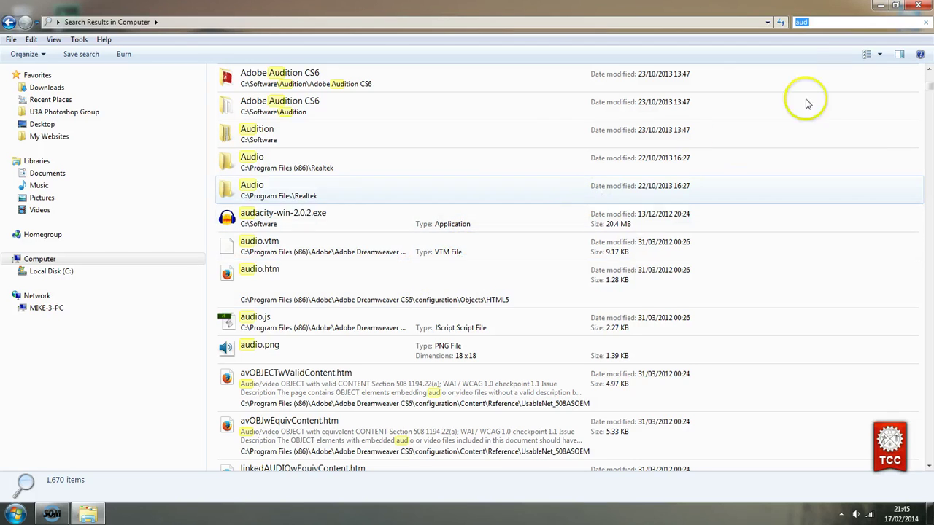
Search the computer for "city" instead and look through the results for the Audacity installer.
left_click(817, 22)
double_click(816, 22)
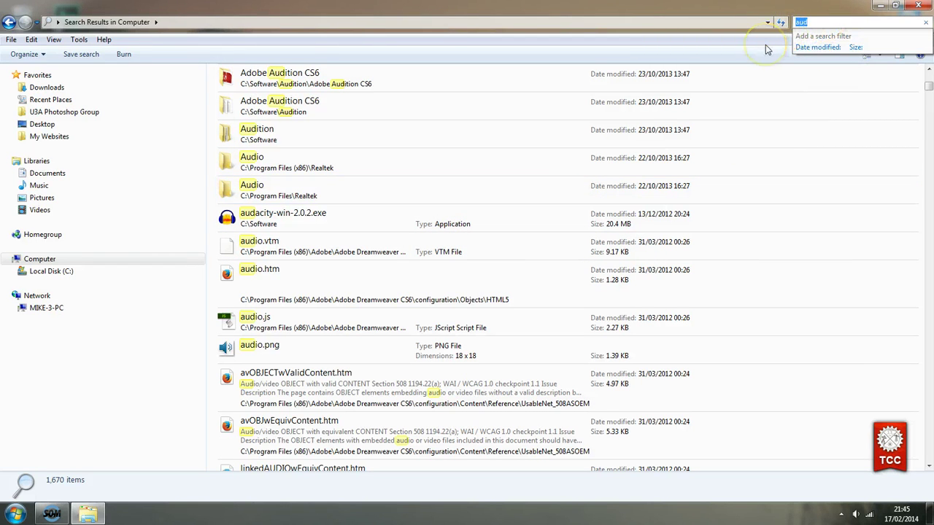
type("city")
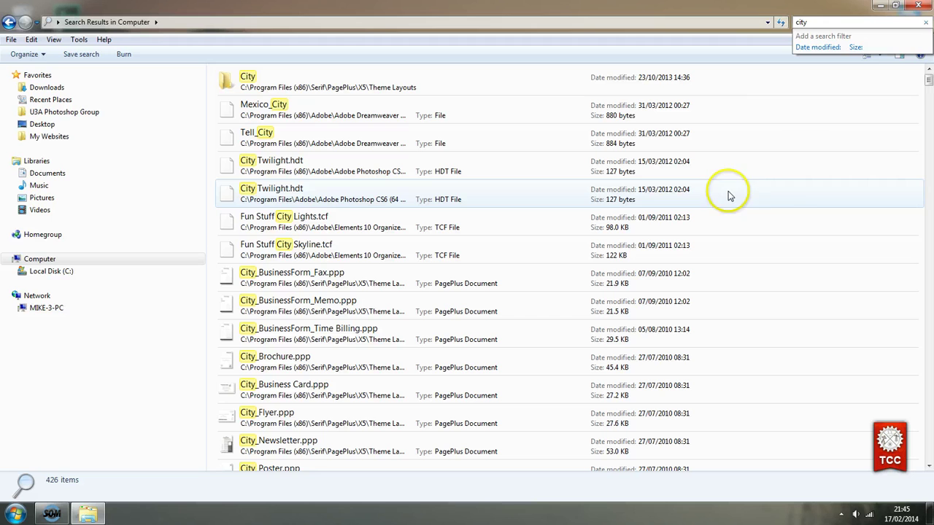
left_click(928, 77)
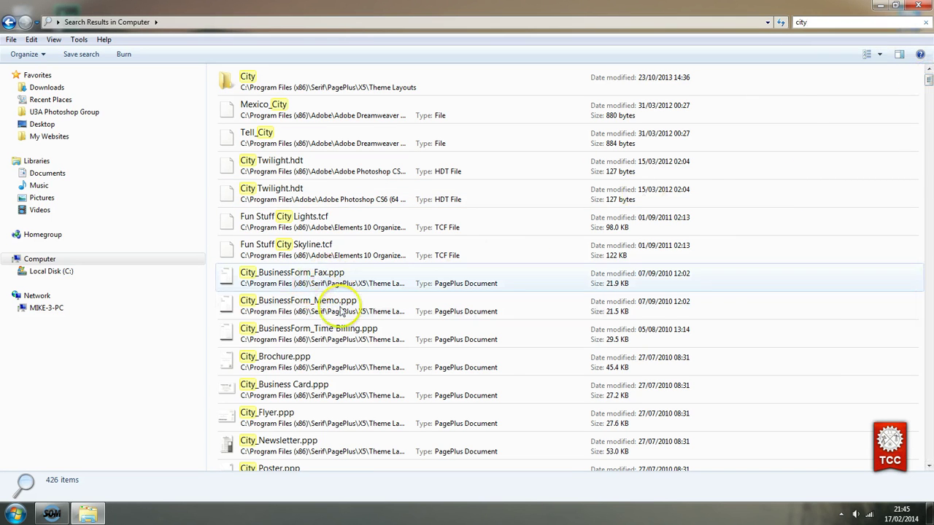
left_click(928, 466)
left_click_drag(929, 466, 929, 466)
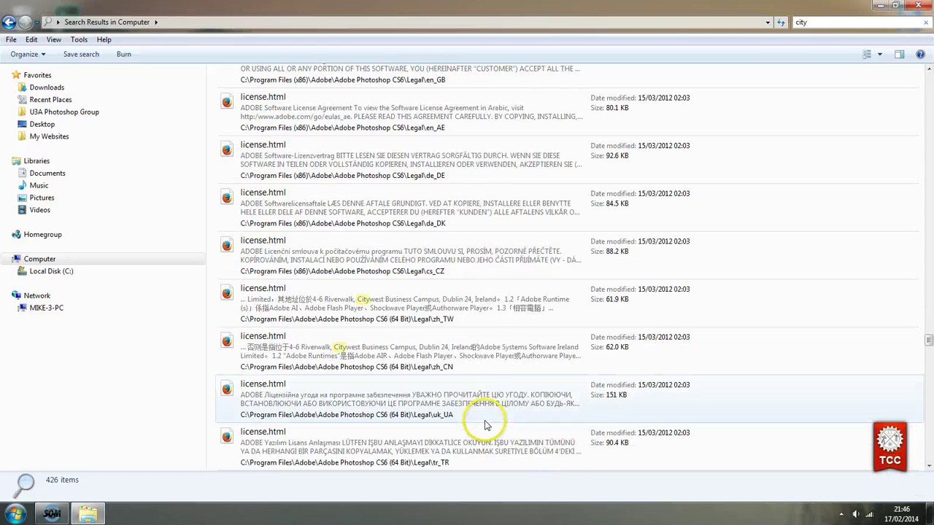
Put an asterisk wildcard before the search term so that it reads "*city".
left_click(799, 22)
double_click(798, 22)
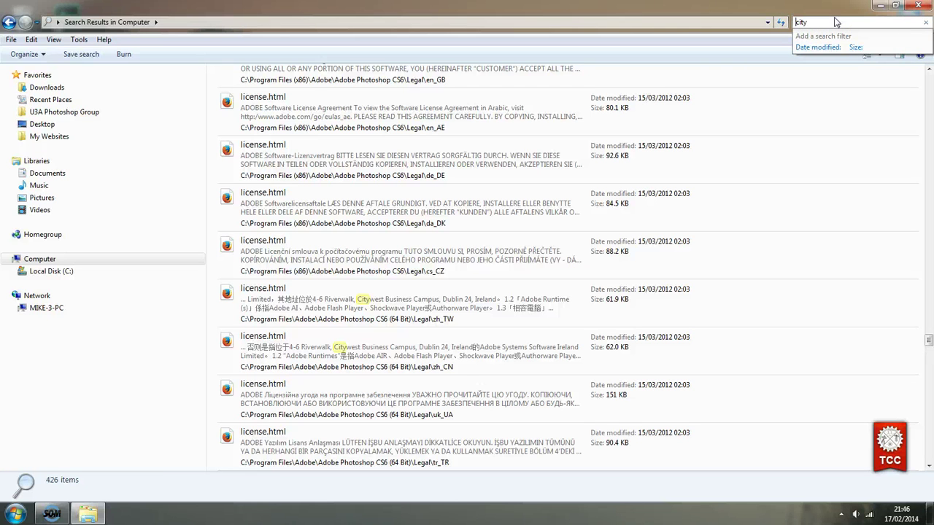
left_click(824, 20)
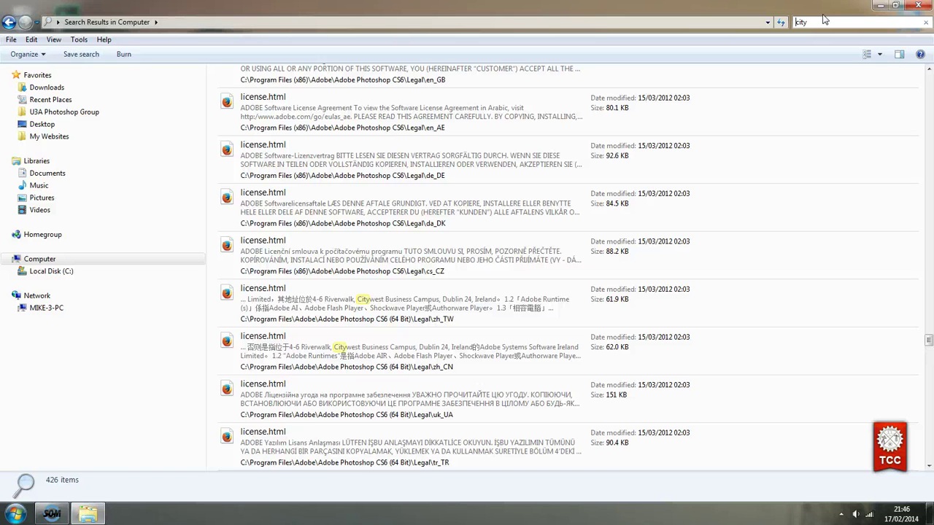
type("*")
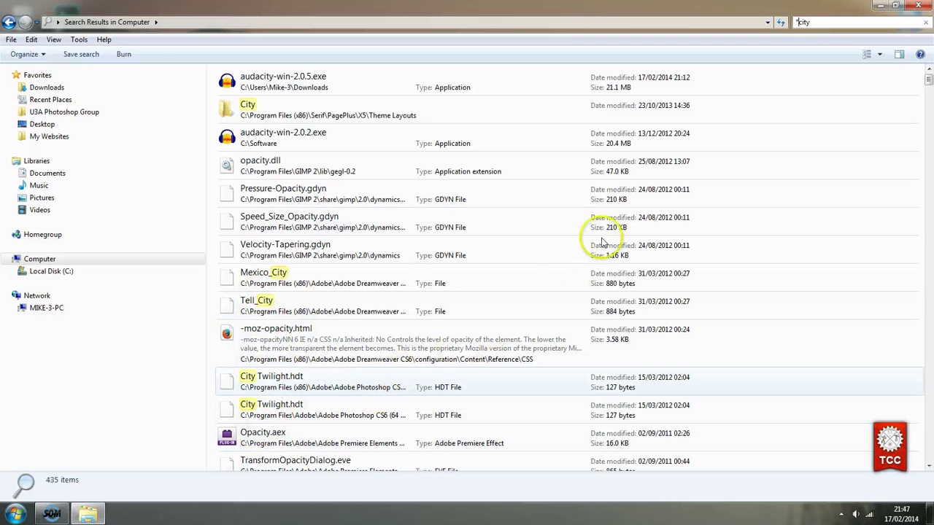
left_click(799, 22)
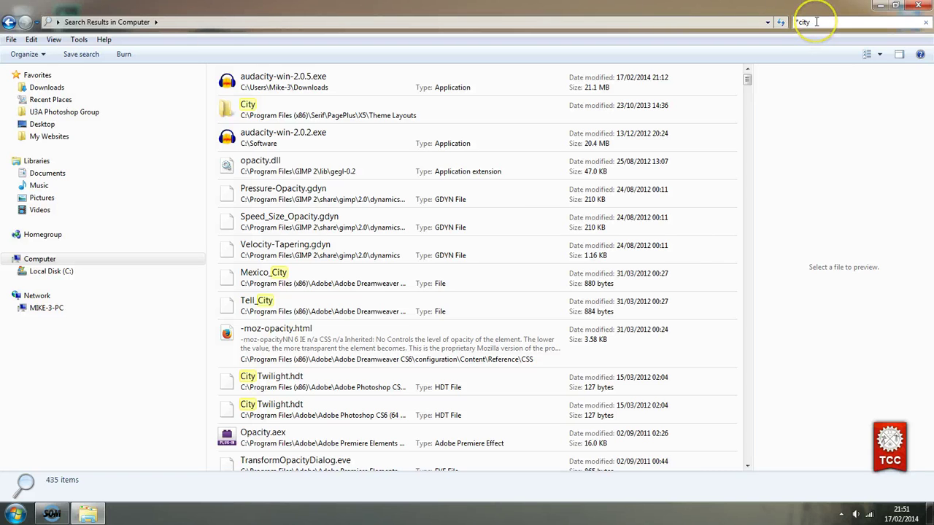
Narrow the "*city" search with a date modified filter of 17/02/2014.
left_click(816, 22)
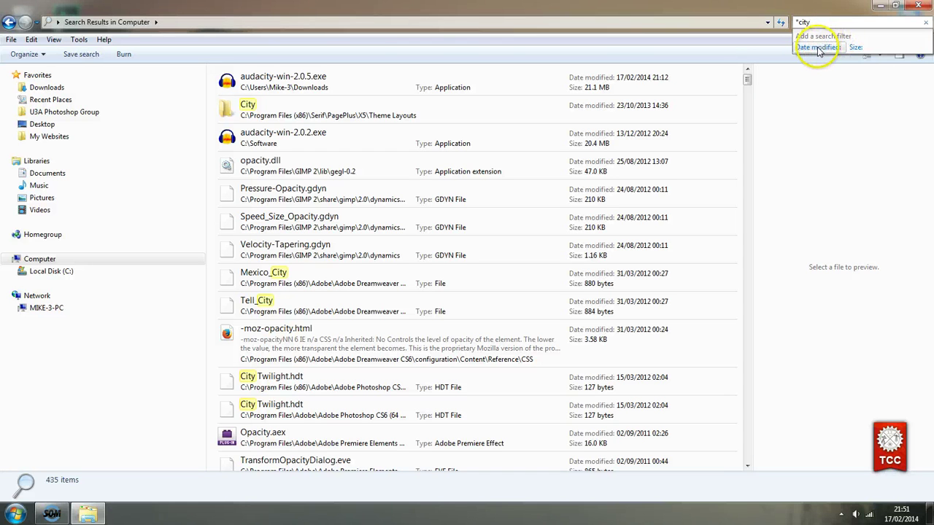
left_click(818, 47)
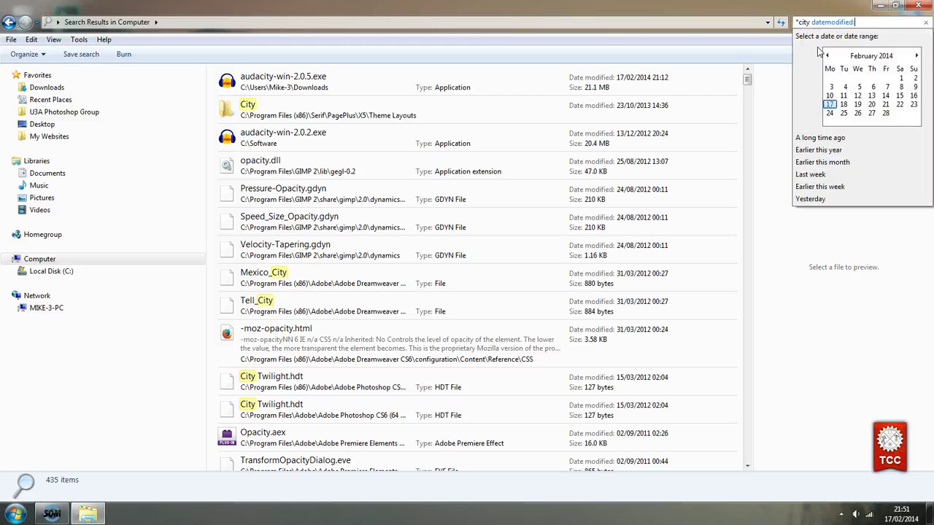
left_click(830, 108)
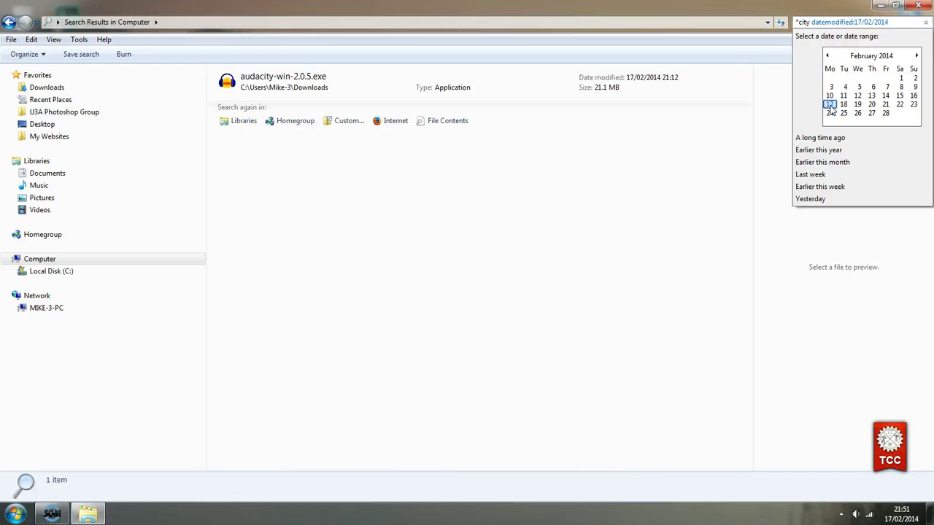
left_click(778, 57)
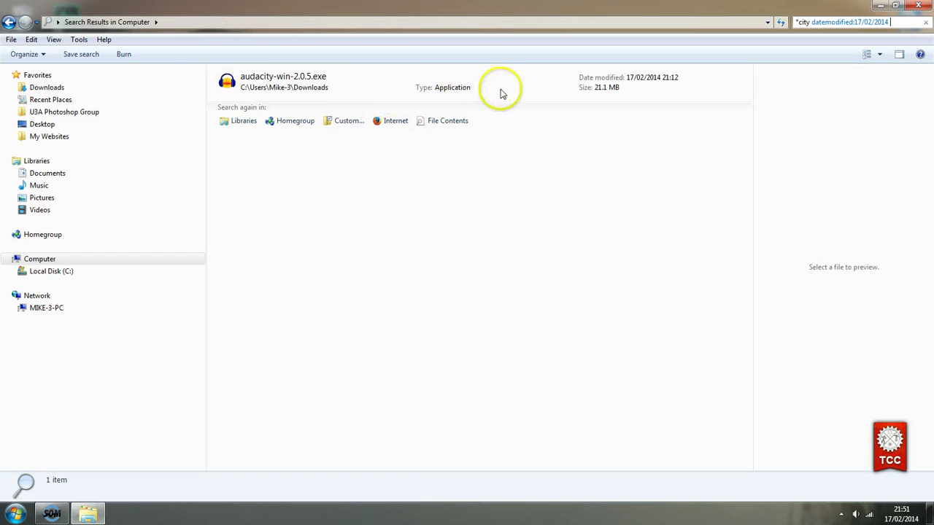
left_click(634, 91)
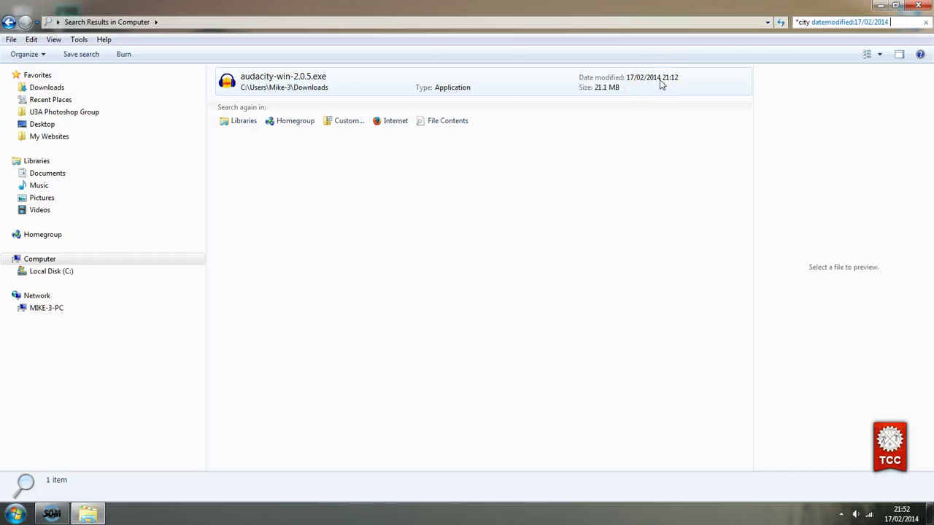
Remove the 17/02/2014 date modified filter from the search, leaving only "*city".
left_click(900, 21)
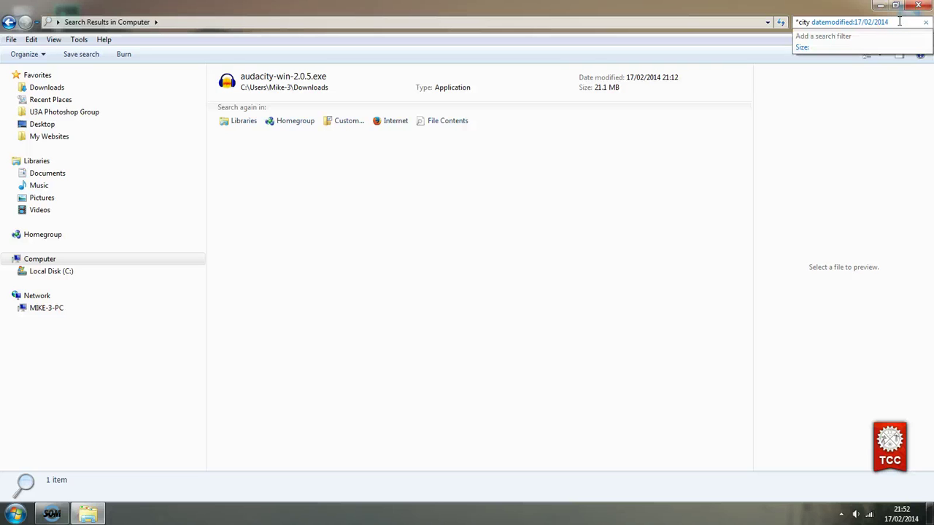
key("BackSpace")
key("BackSpace")
key("BackSpace")
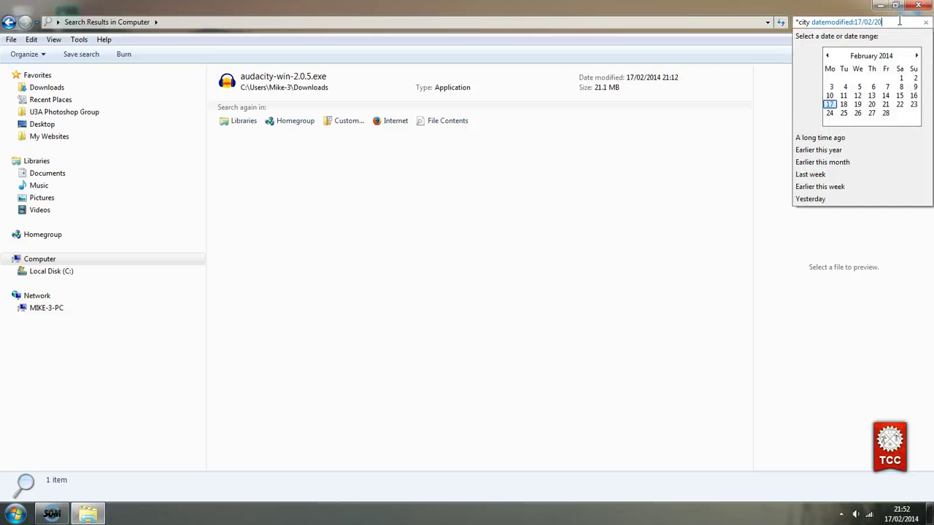
key("BackSpace")
key("BackSpace")
key("BackSpace")
key("BackSpace")
key("BackSpace")
key("BackSpace")
key("BackSpace")
key("BackSpace")
key("BackSpace")
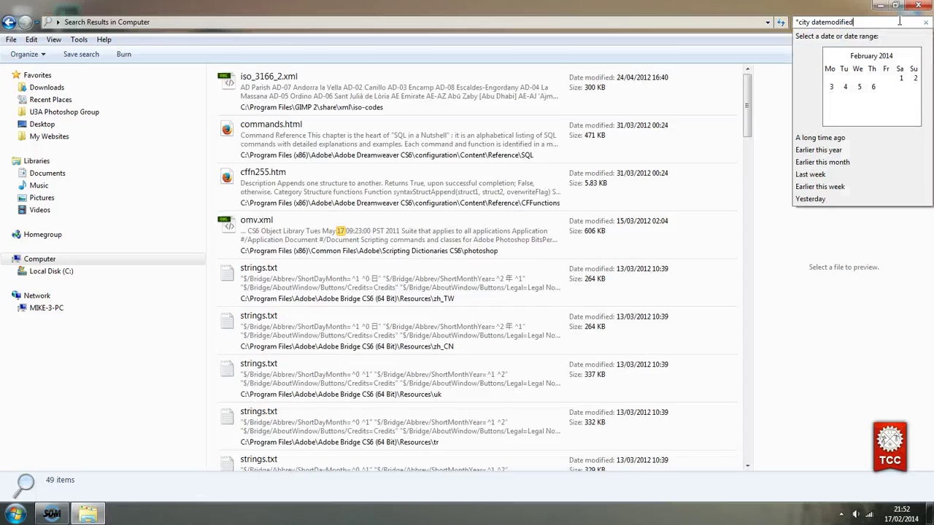
key("BackSpace")
key("BackSpace")
key("BackSpace")
key("BackSpace")
key("BackSpace")
key("BackSpace")
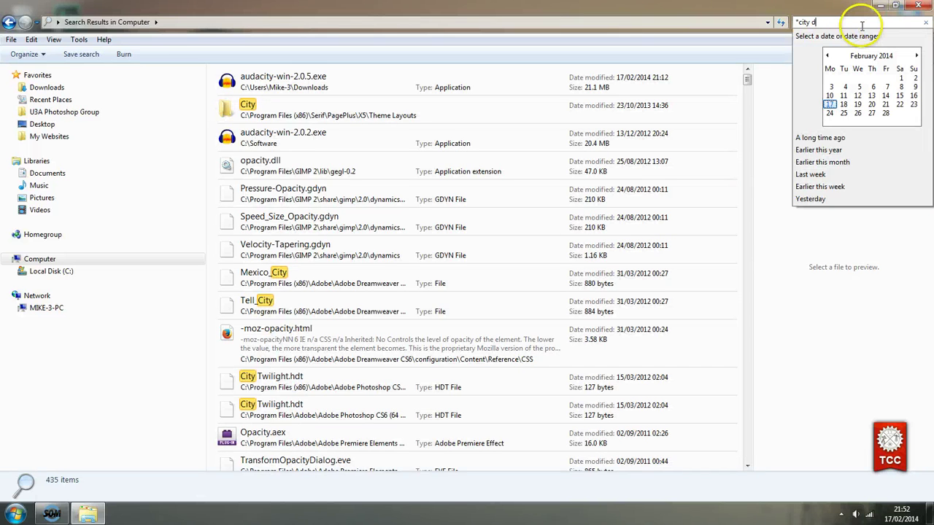
key("BackSpace")
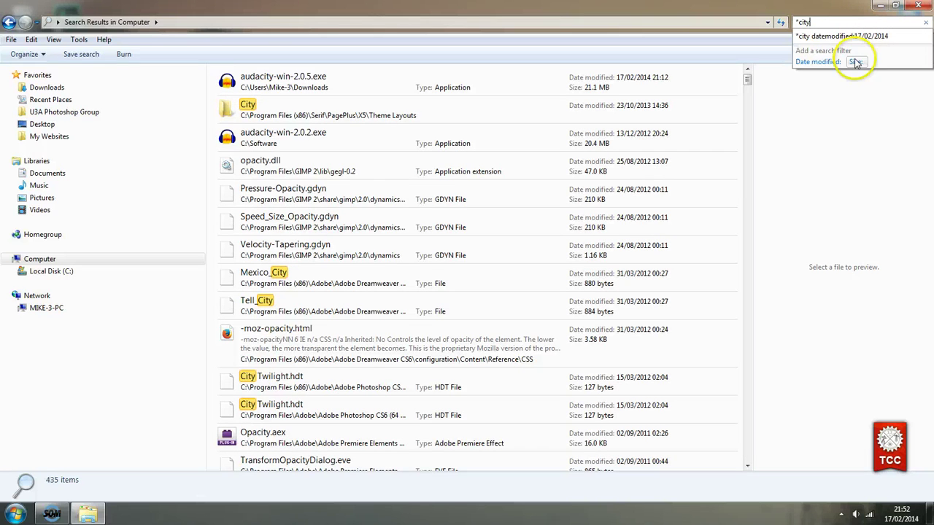
Display the date modified filter's date and range choices for the "*city" search, and delete the filter without choosing a date.
left_click(819, 61)
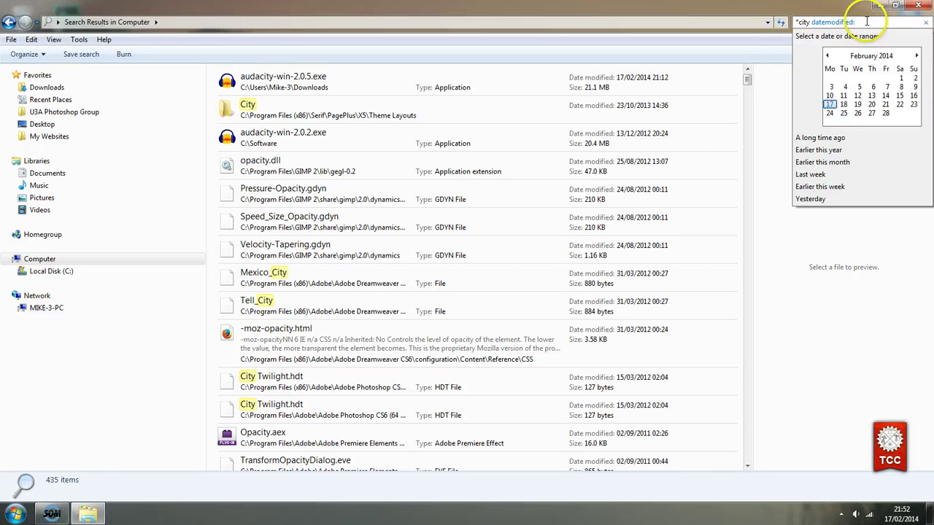
key("BackSpace")
key("BackSpace")
key("BackSpace")
key("BackSpace")
key("BackSpace")
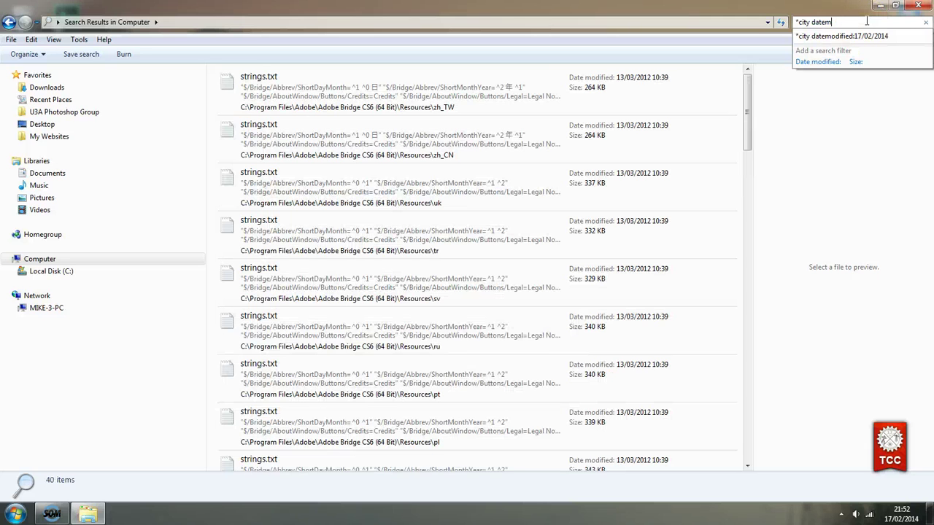
key("BackSpace")
key("BackSpace")
key("BackSpace")
key("BackSpace")
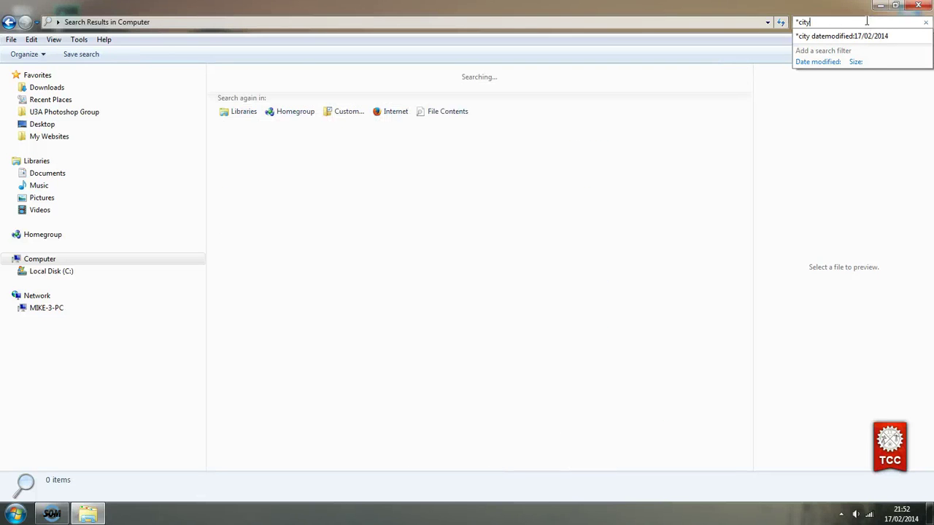
Display the size filter's range choices for the "*city" search, and delete the filter without choosing a size.
left_click(855, 62)
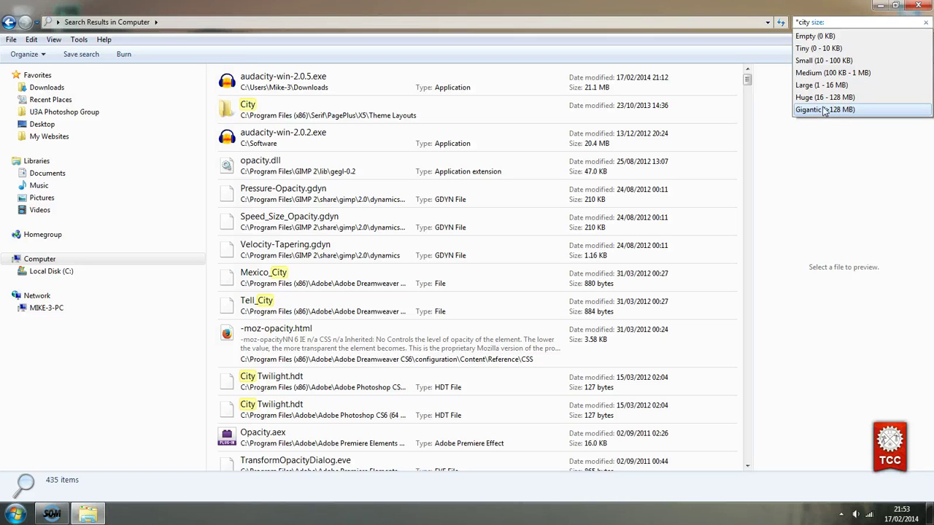
left_click(837, 111)
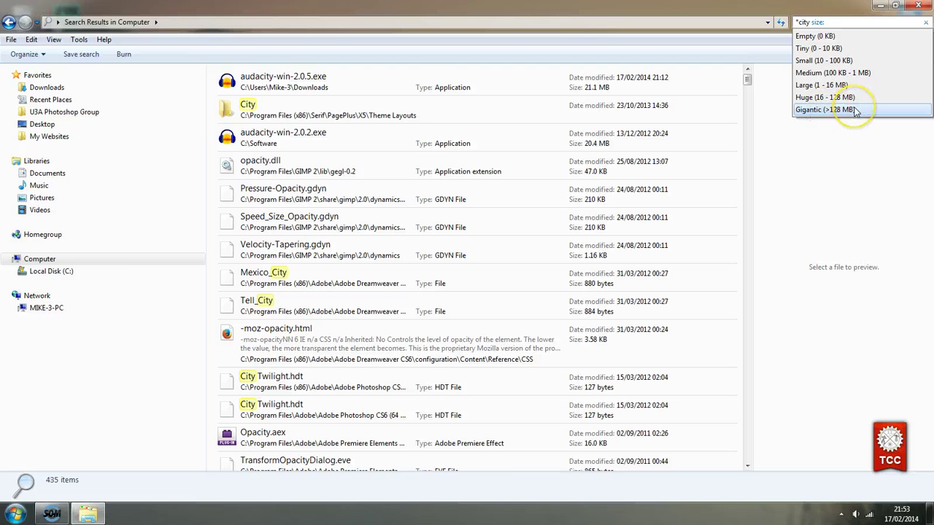
left_click(782, 47)
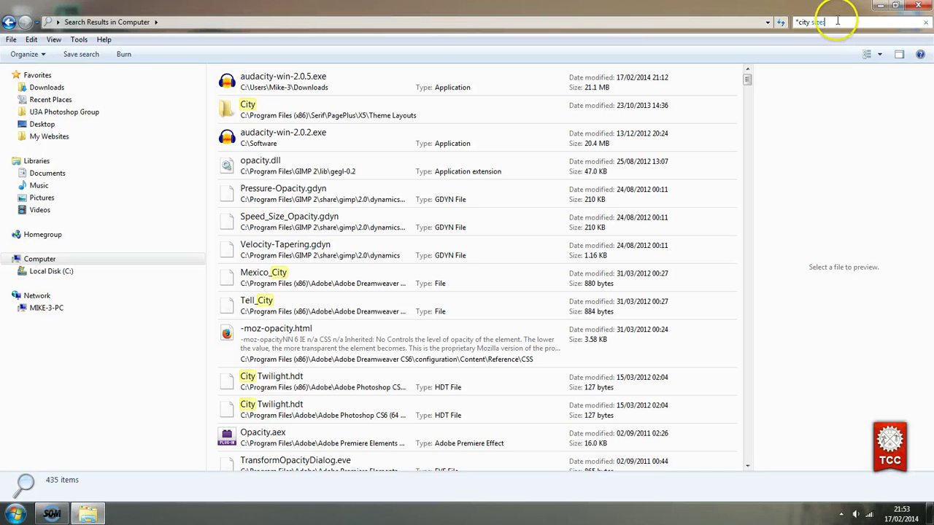
key("BackSpace")
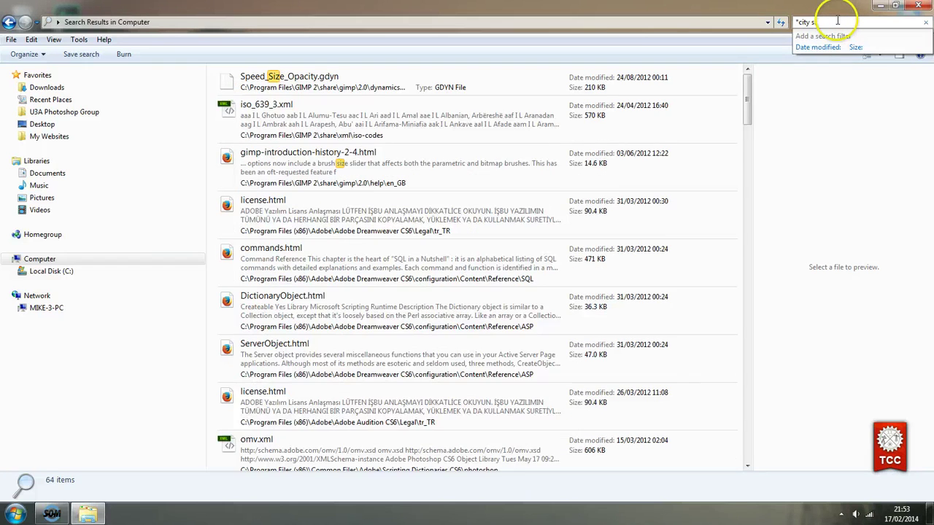
key("BackSpace")
key("BackSpace")
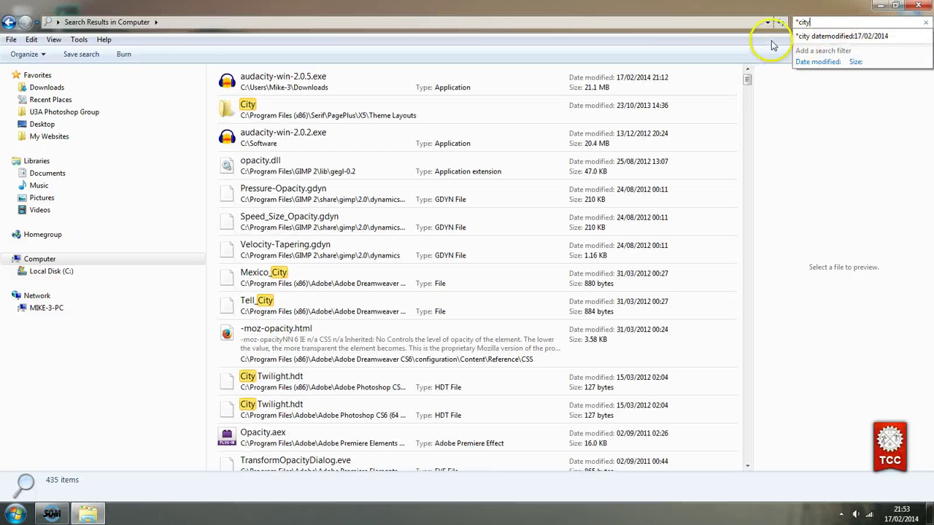
left_click(773, 45)
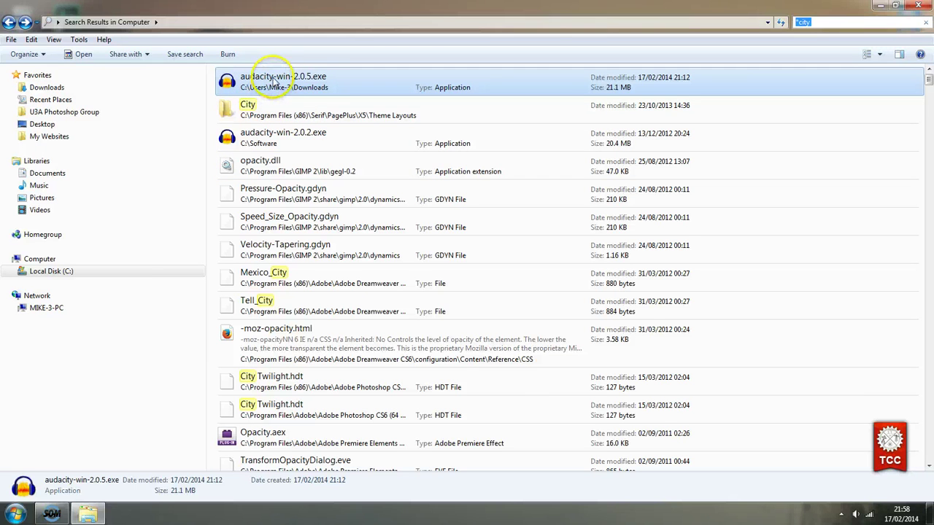
Open the file location of audacity-win-2.0.5.exe from the search results and run the installer from that folder.
right_click(282, 83)
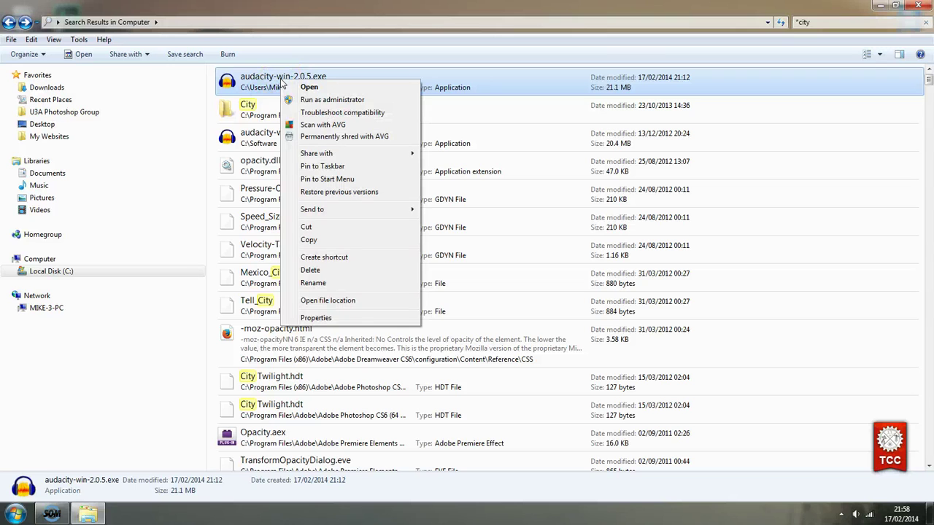
left_click(316, 302)
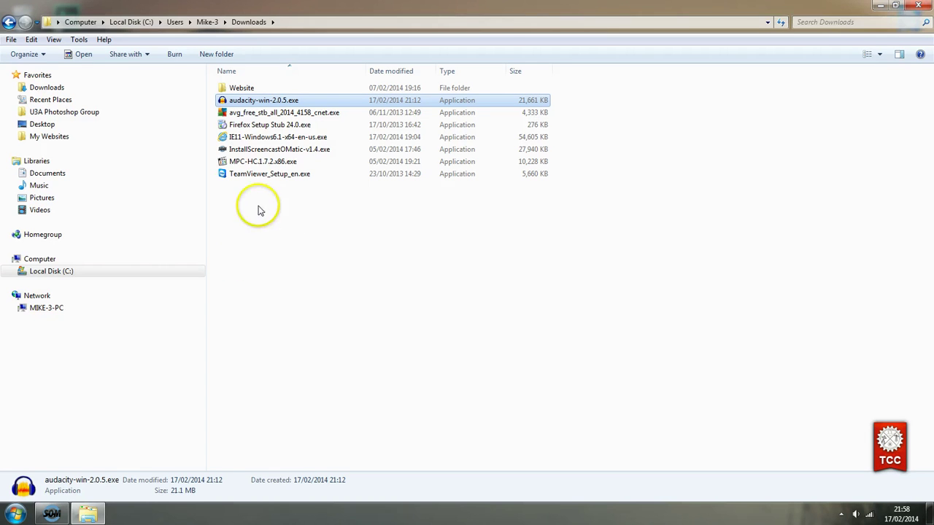
double_click(259, 104)
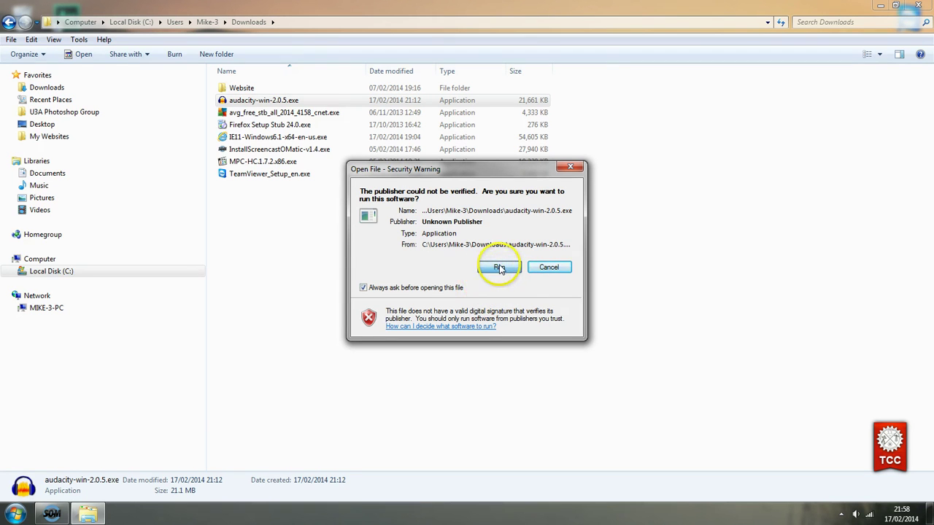
left_click(499, 268)
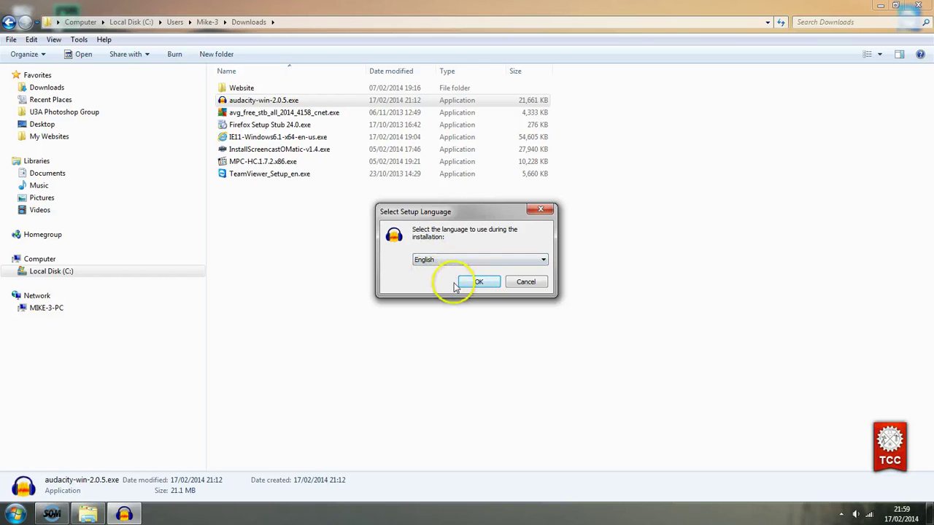
Accept English as the setup language and continue past the welcome and licence information pages of the Audacity setup.
left_click(478, 282)
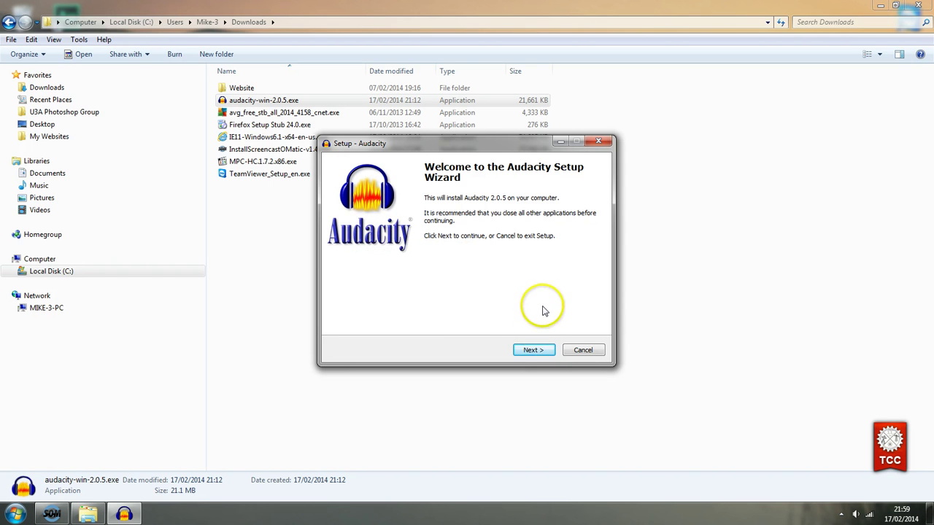
left_click(533, 351)
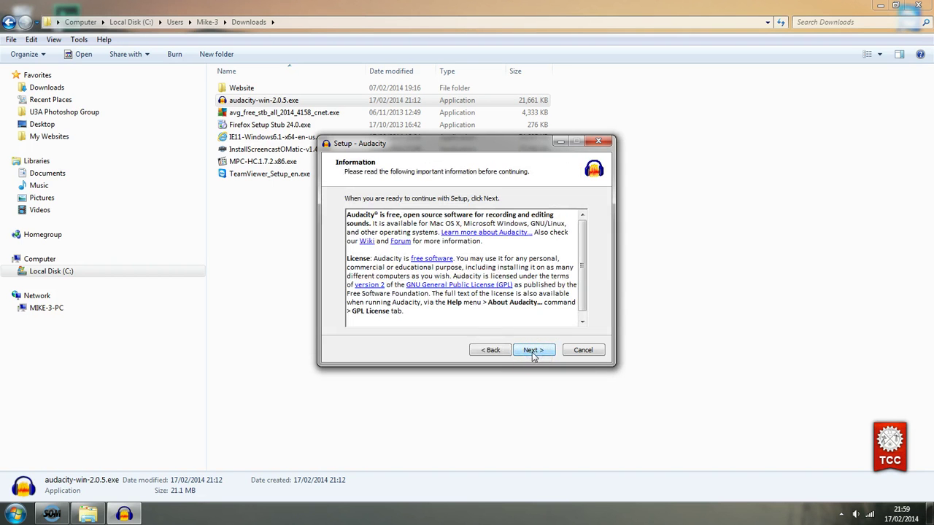
scroll(580, 292, "down", 1)
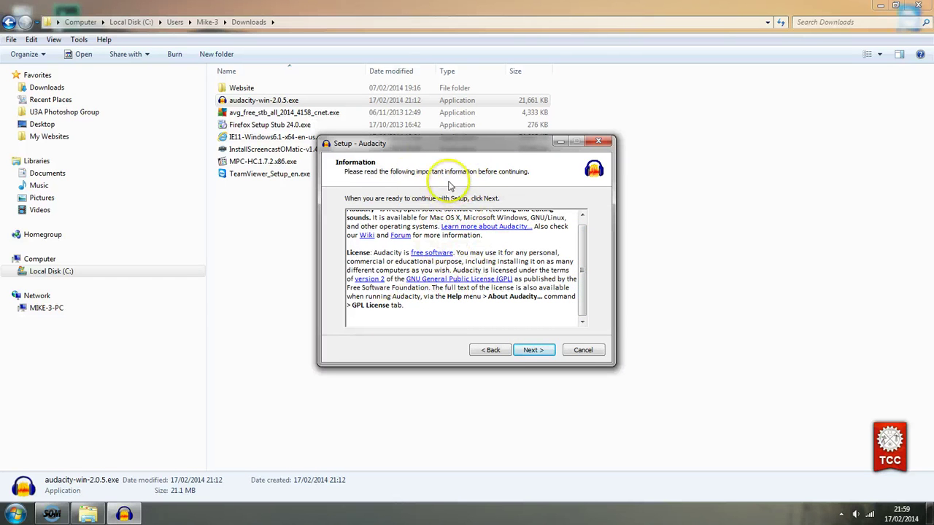
left_click(531, 350)
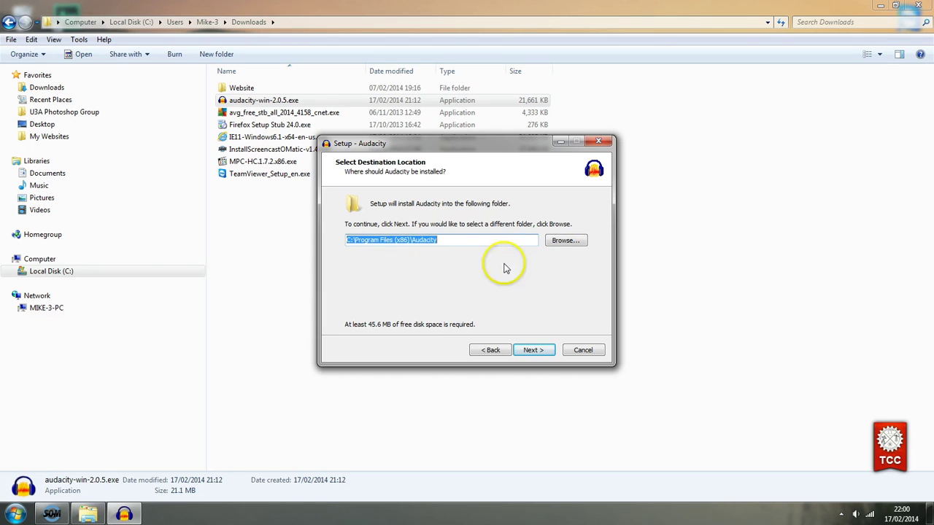
Browse the destination folders and accept C:\Program Files (x86)\Audacity as the install location.
left_click(565, 243)
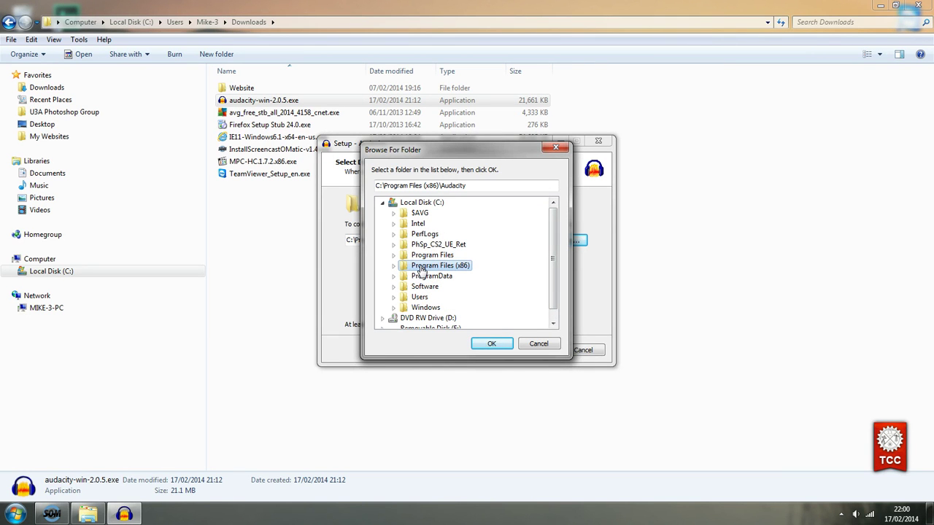
left_click_drag(473, 151, 645, 89)
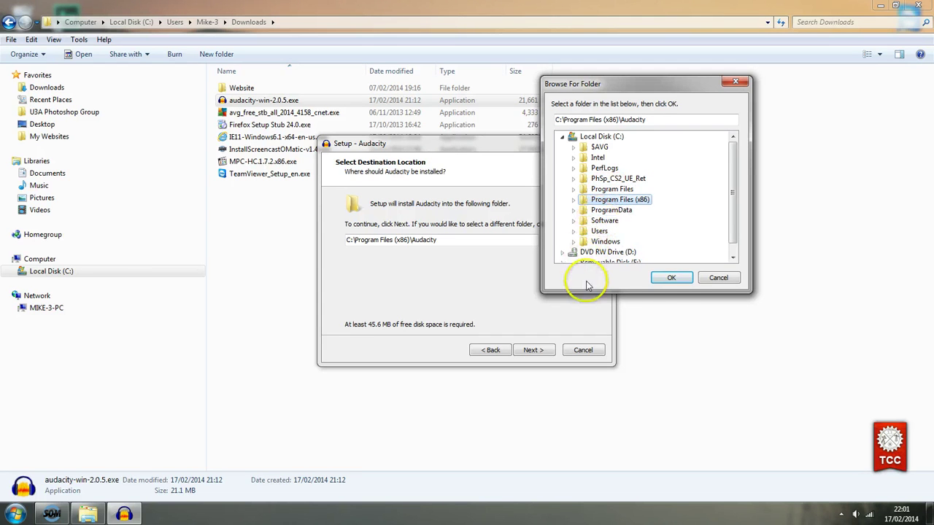
left_click(669, 279)
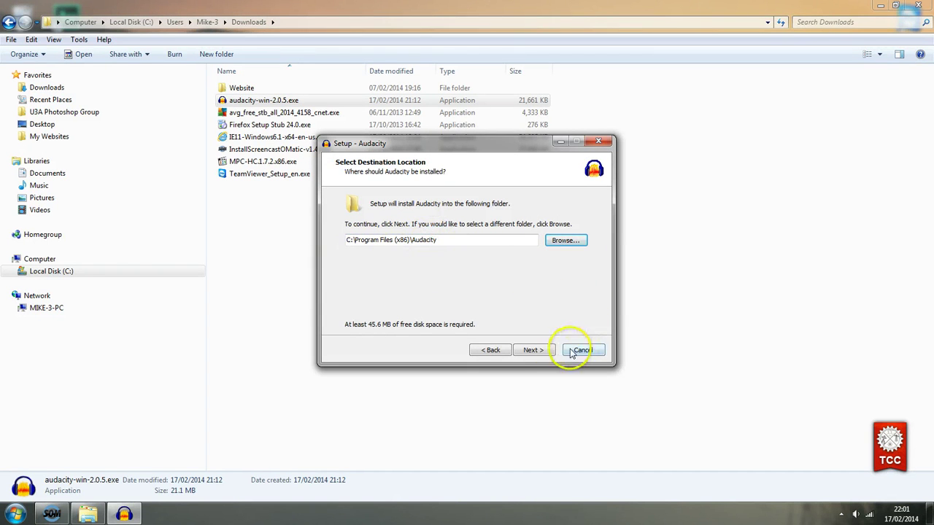
left_click(533, 351)
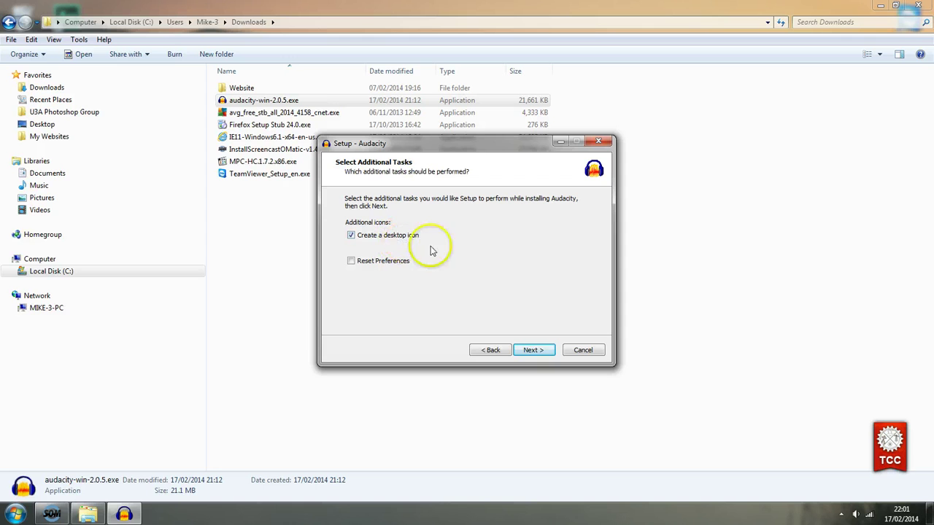
Install Audacity with the desktop icon option kept on, and skim the information page to its end before continuing.
left_click(532, 350)
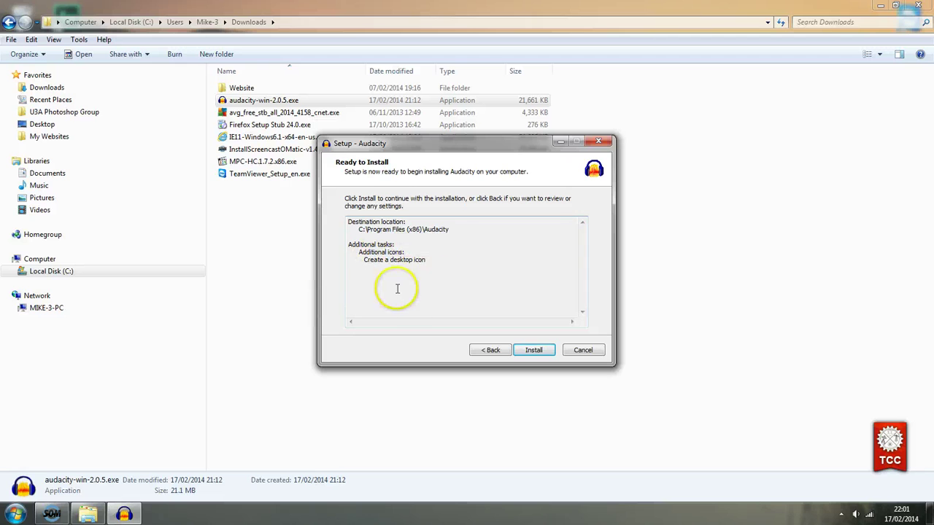
left_click(534, 352)
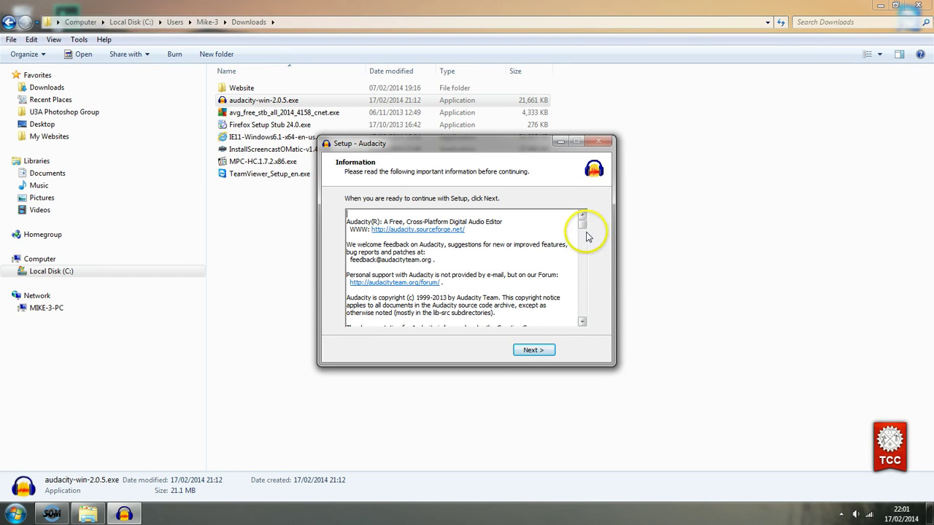
left_click_drag(581, 226, 588, 323)
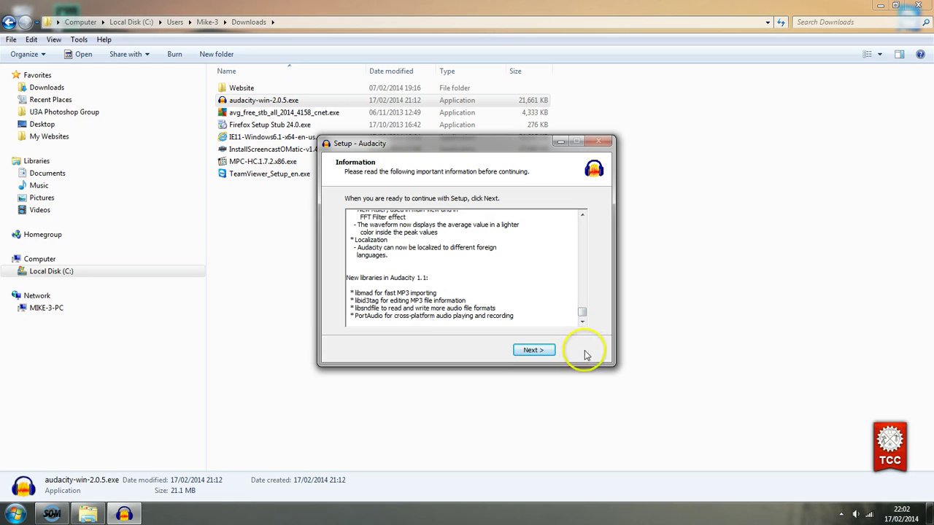
left_click(534, 351)
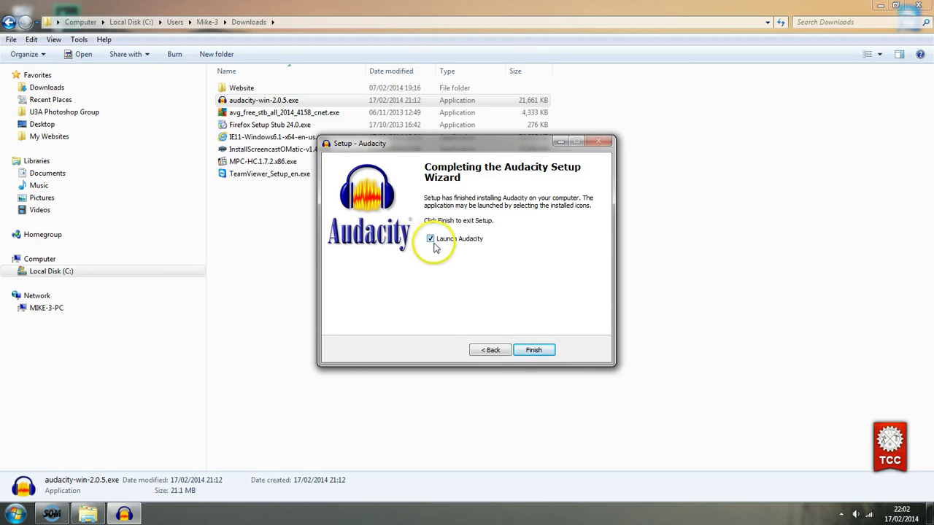
Finish the setup with Launch Audacity enabled, and install both VST plug-ins, hard_limiter_1413 and sc4_1882.
left_click(551, 352)
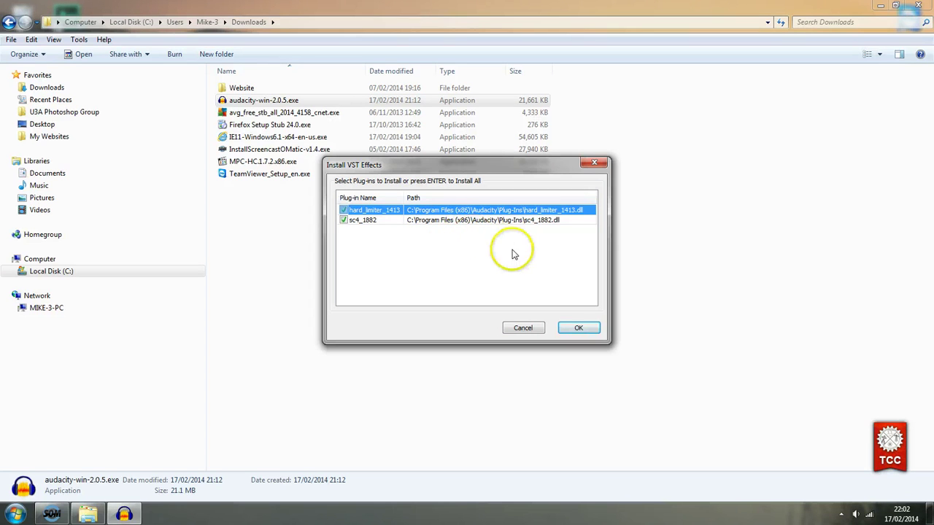
left_click(575, 328)
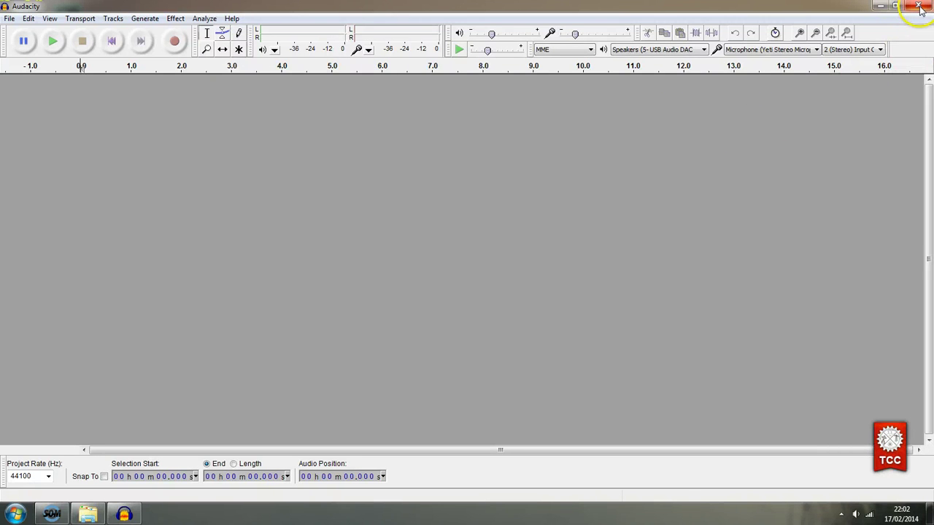
Close Audacity and the Downloads folder window, and point out the Audacity shortcut on the desktop.
left_click(921, 7)
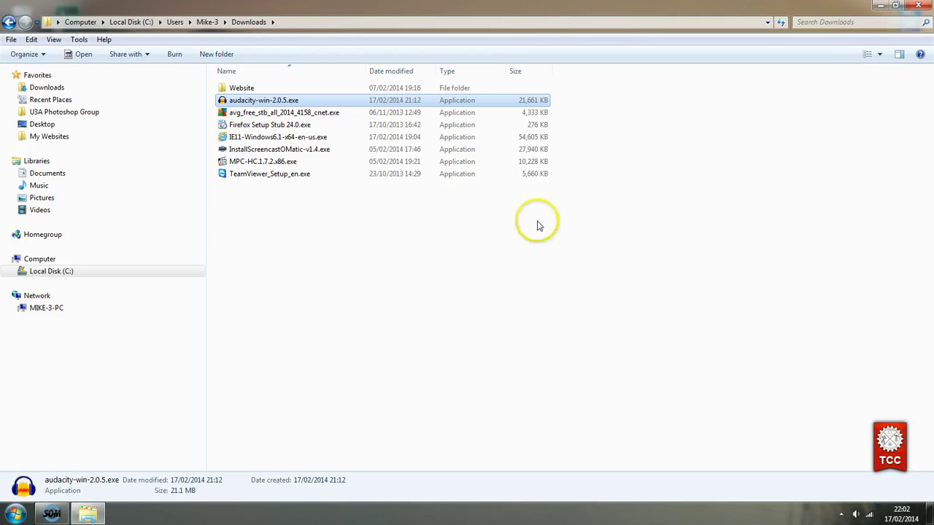
left_click(920, 7)
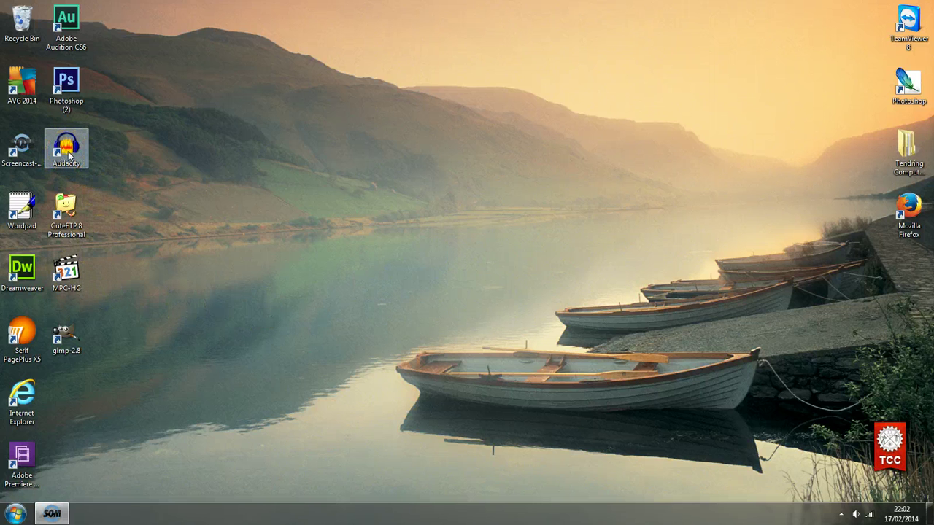
left_click(83, 161)
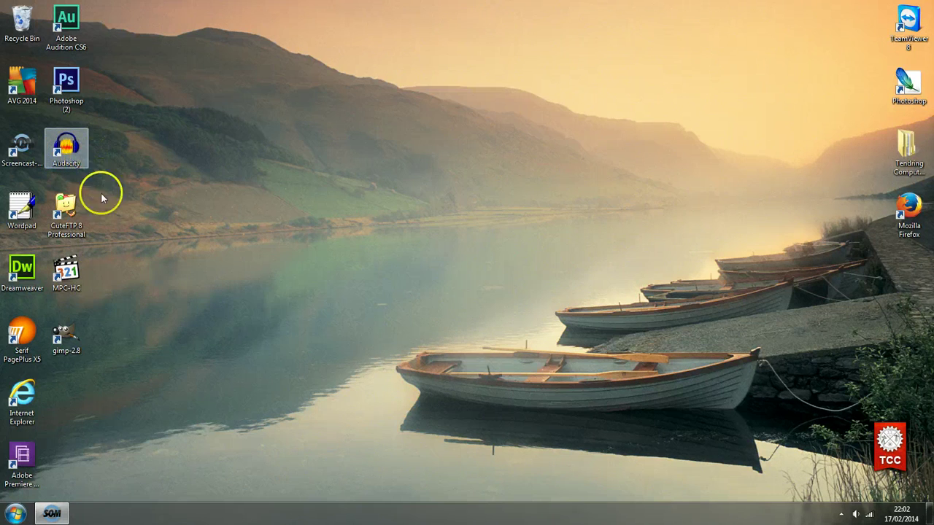
left_click(158, 303)
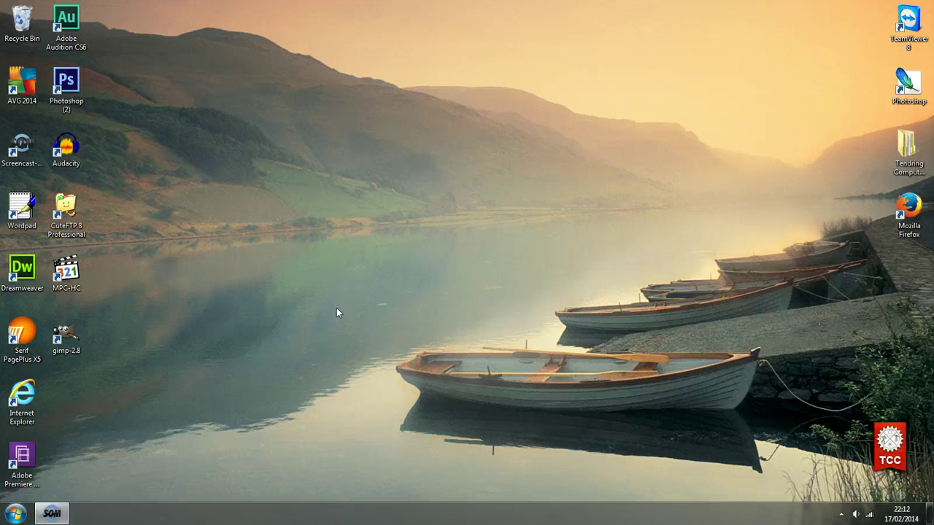
Open the Computer window, view the system properties for the Windows edition and system type, and return to Computer.
key("super+e")
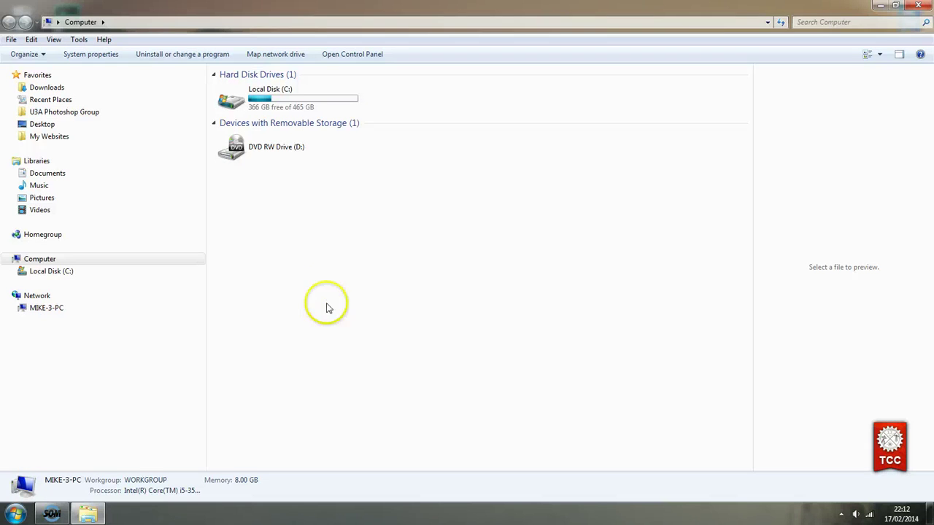
left_click(90, 55)
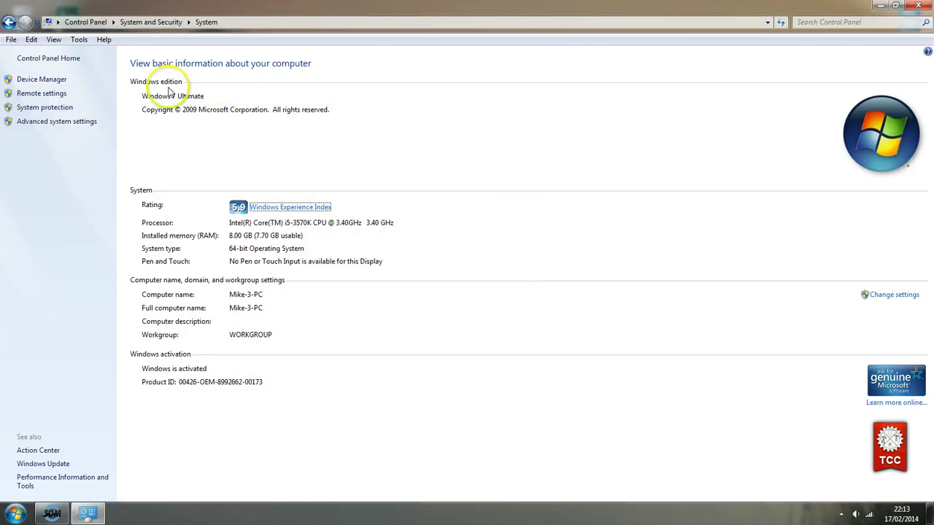
left_click(9, 23)
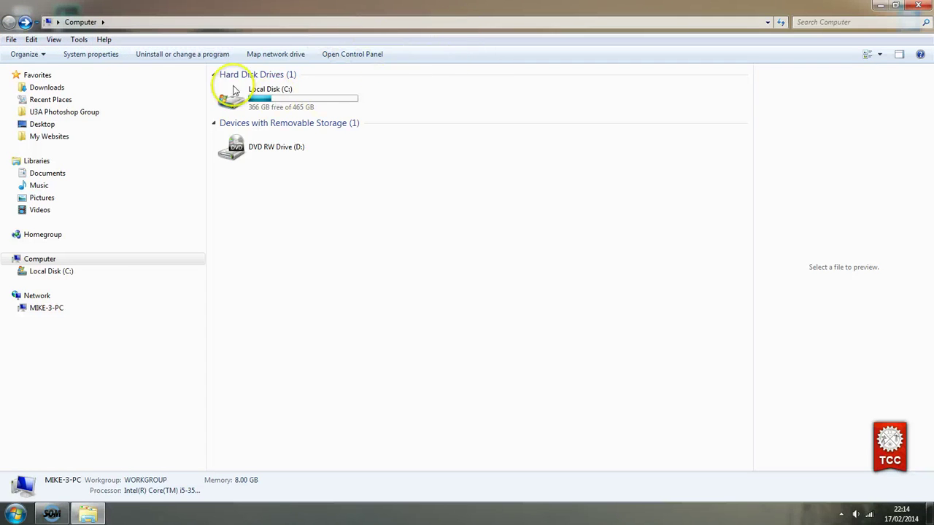
Hide the menu bar through the Computer window's layout settings and show it again.
left_click(41, 55)
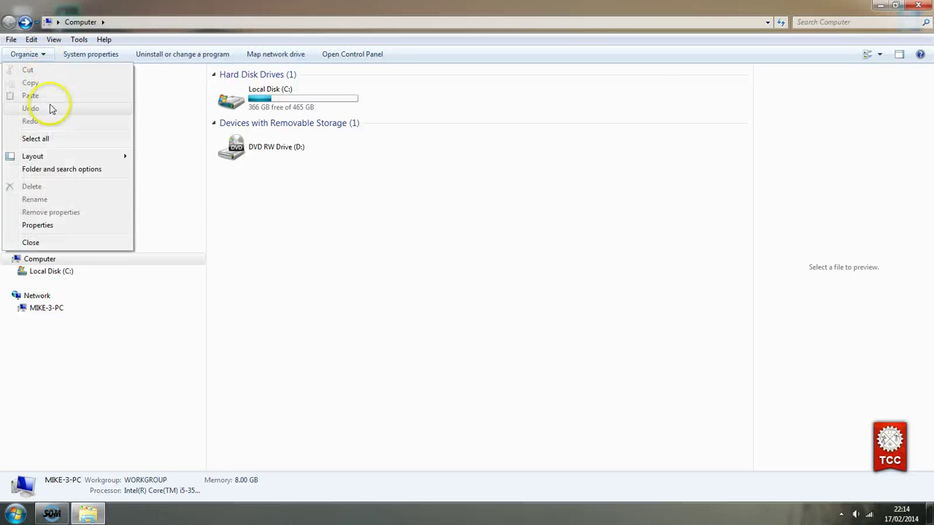
mouse_move(48, 159)
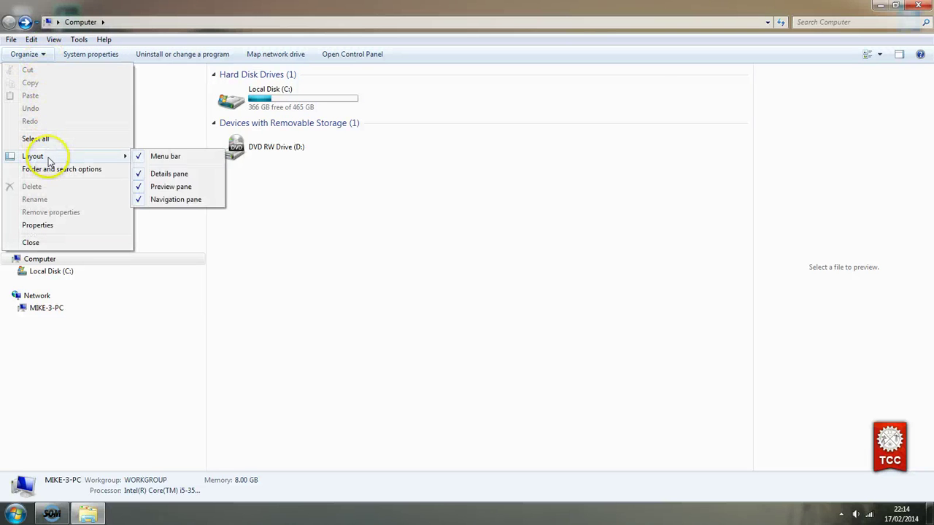
left_click(141, 160)
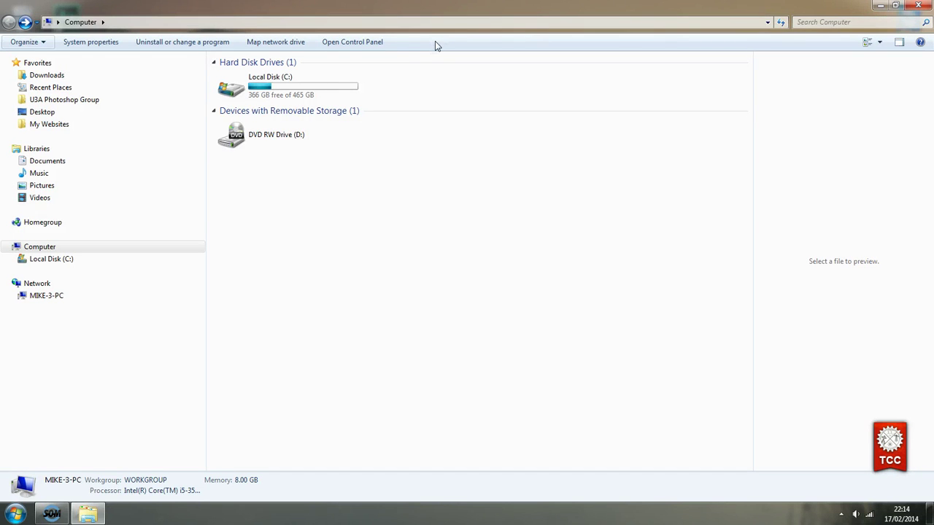
left_click(43, 42)
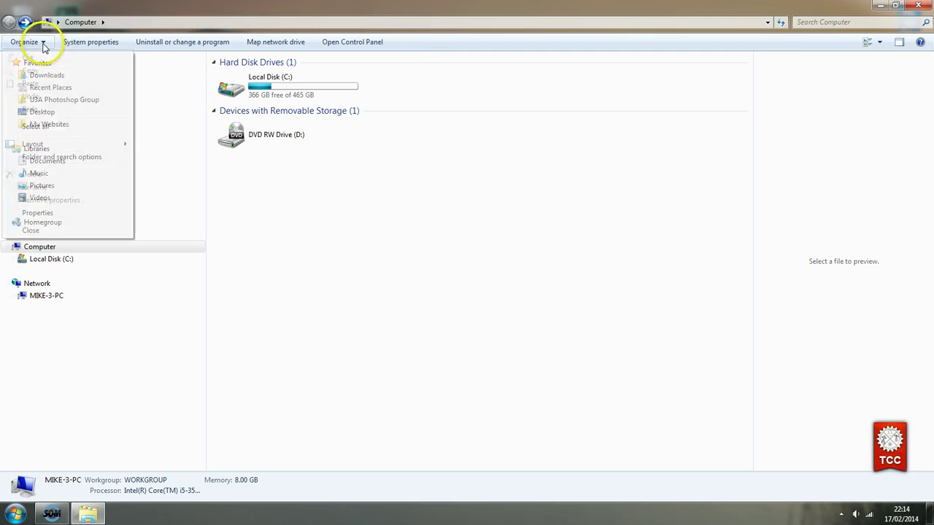
mouse_move(31, 145)
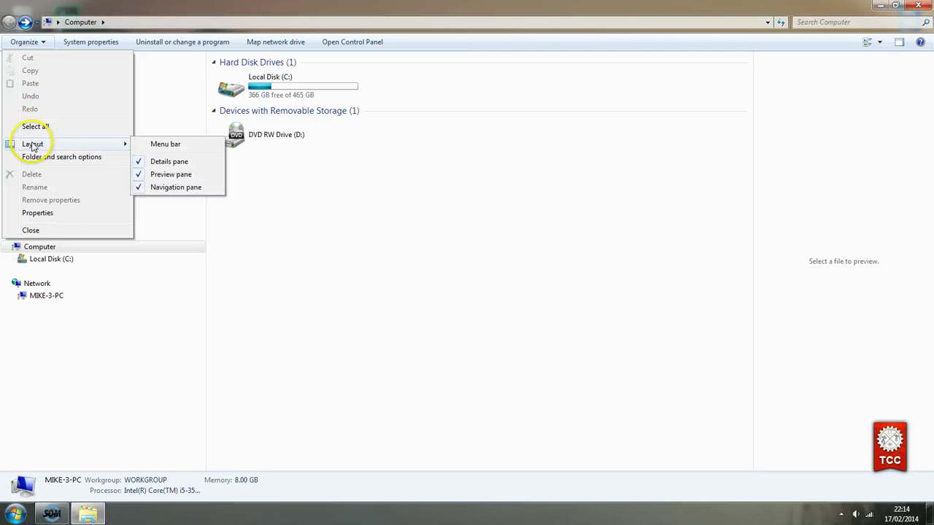
left_click(161, 145)
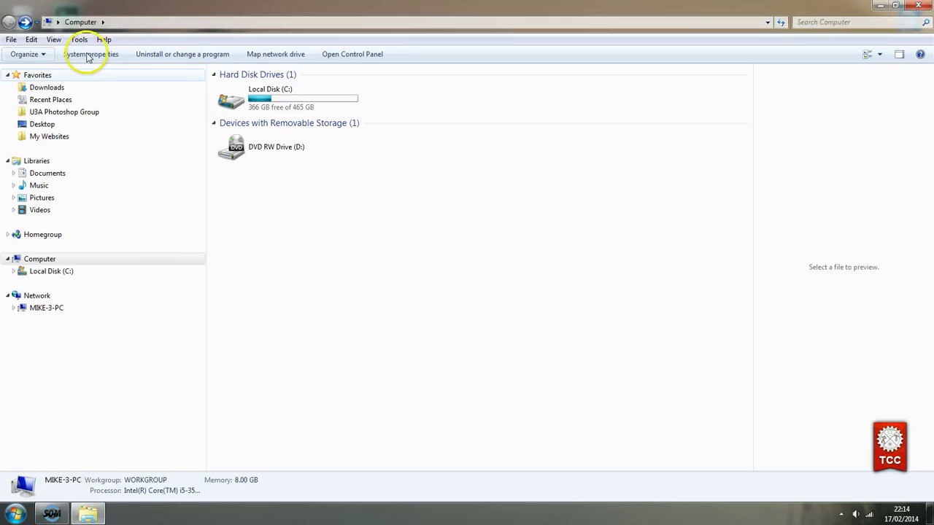